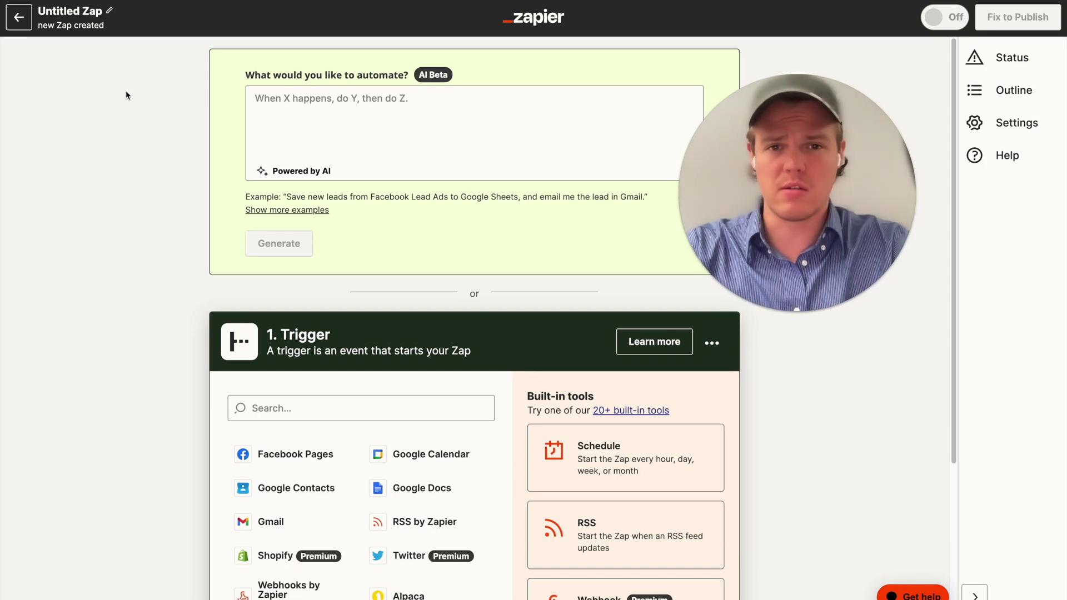
# Select the new Zap's title to start renaming it.
pyautogui.click(101, 11)
# Name the Zap 'If-Else Flow' and choose Gmail as the trigger app.
pyautogui.press('BackSpace')
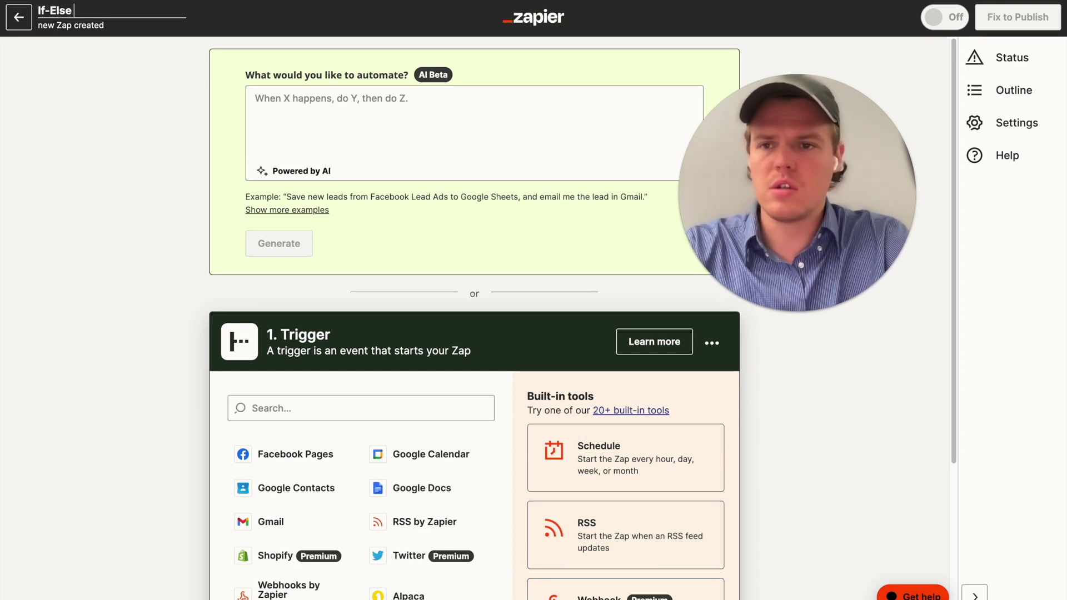
pyautogui.press('Return')
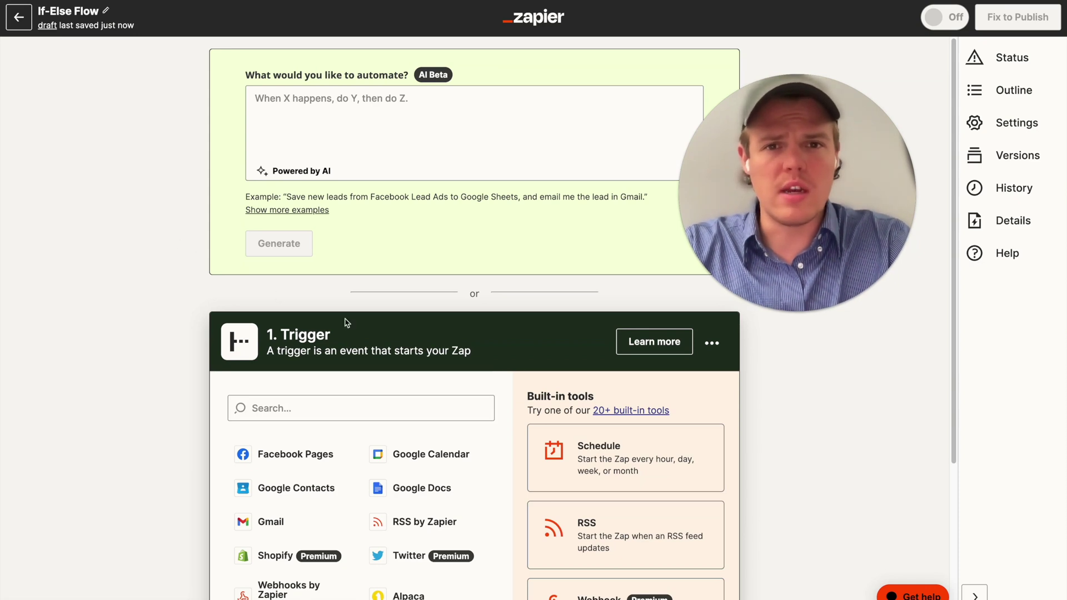
pyautogui.scroll(-2, 453, 361)
pyautogui.click(409, 332)
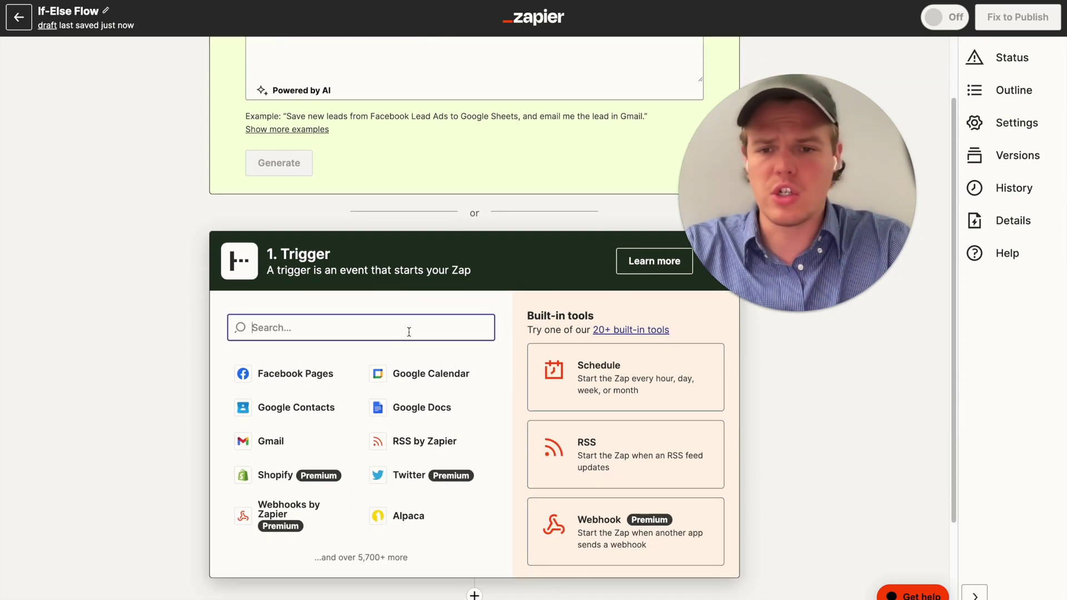
pyautogui.write('gmail')
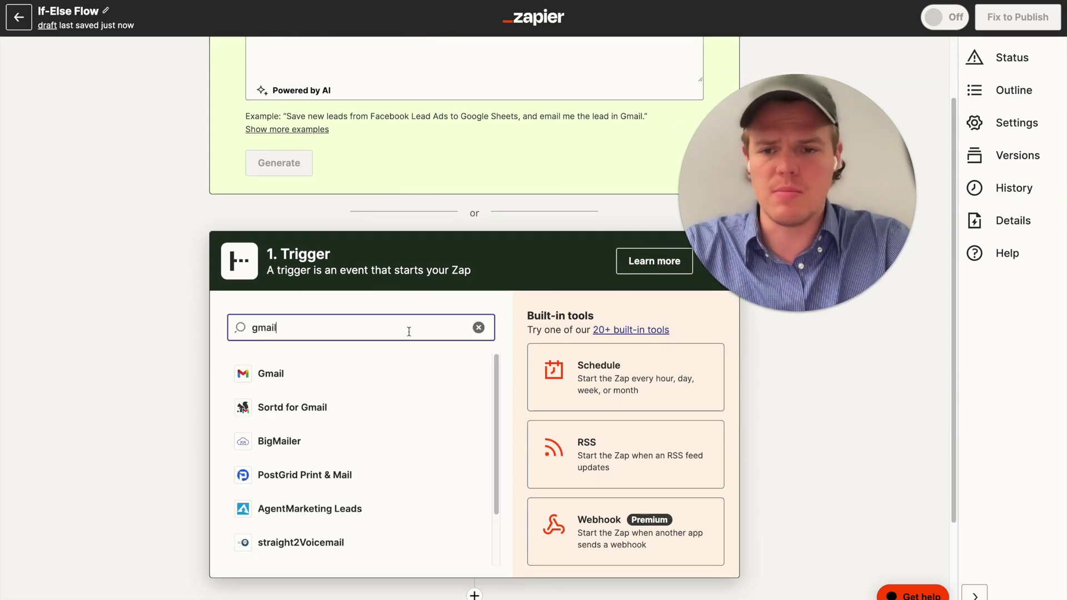
pyautogui.click(369, 374)
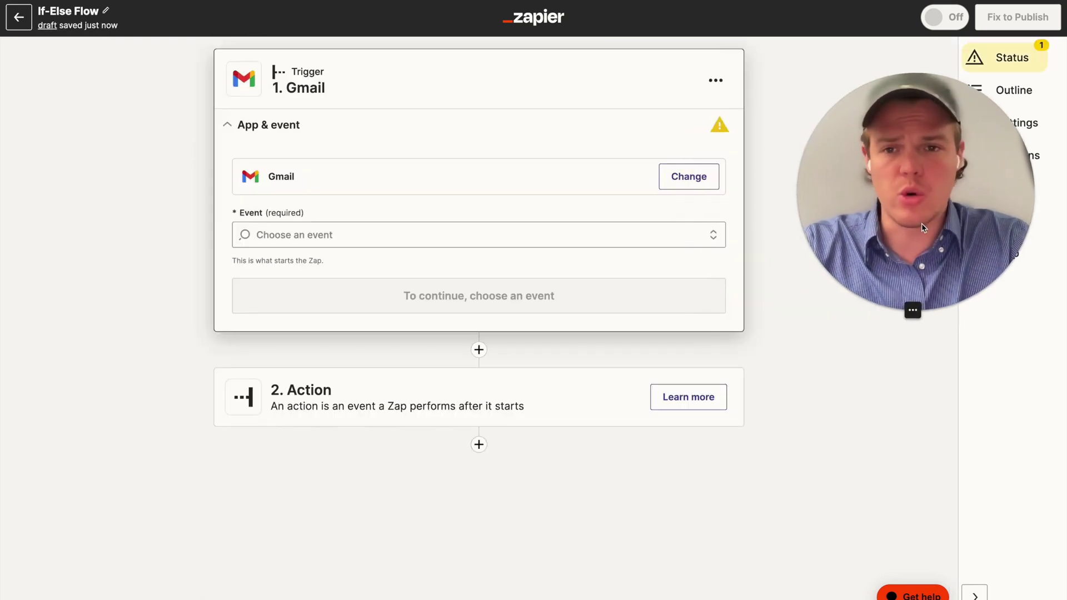
# Set the Gmail trigger event to New Email.
pyautogui.click(429, 239)
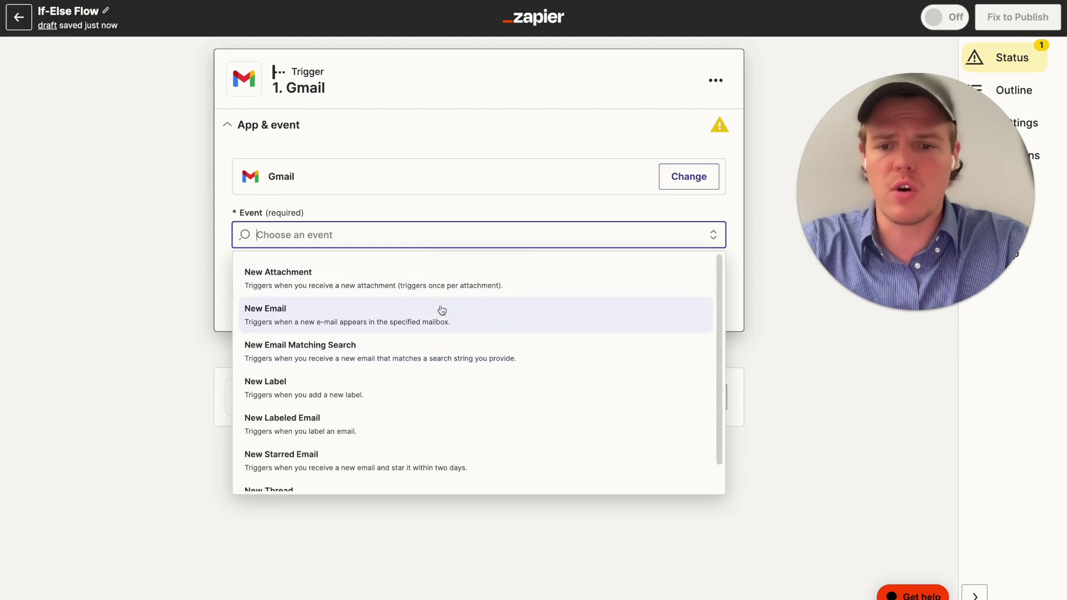
pyautogui.scroll(-1, 441, 309)
pyautogui.scroll(1, 442, 310)
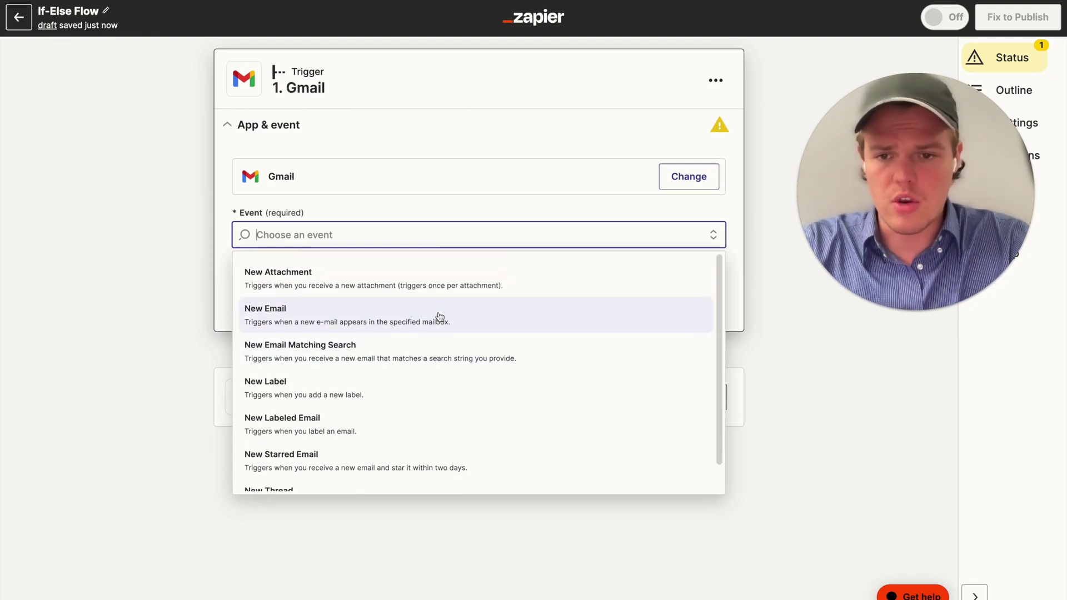
pyautogui.click(439, 317)
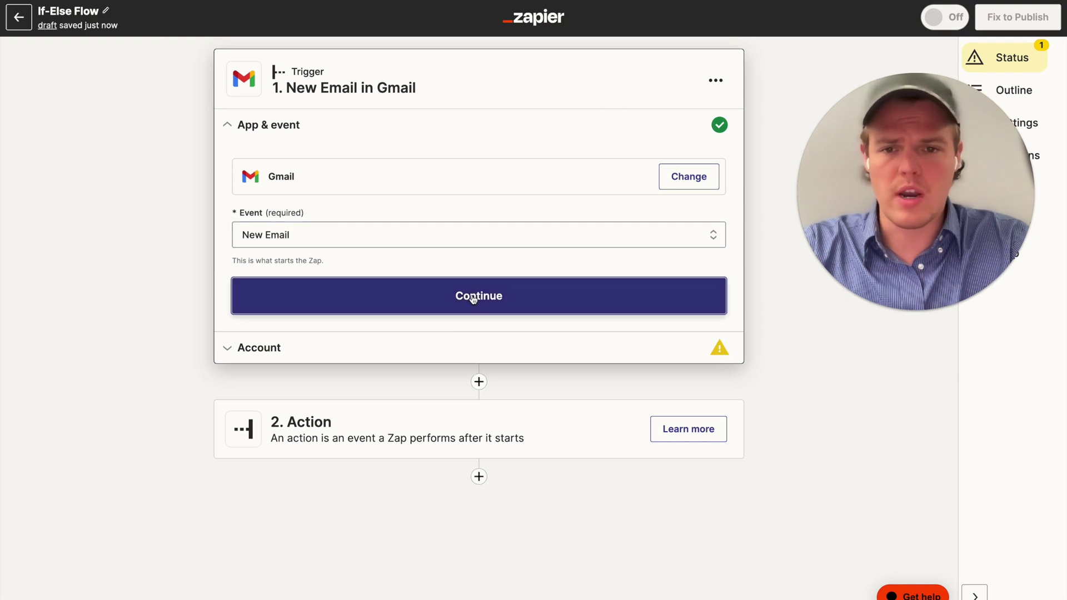
# Confirm the New Email event and connect the Gmail account to watch.
pyautogui.click(473, 299)
pyautogui.click(709, 210)
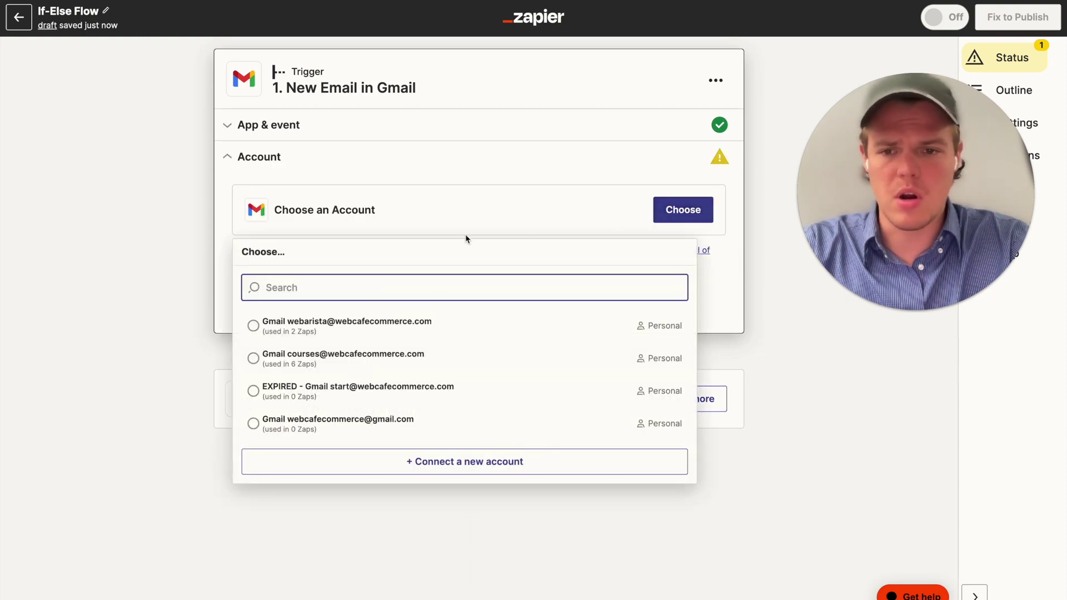
pyautogui.click(411, 356)
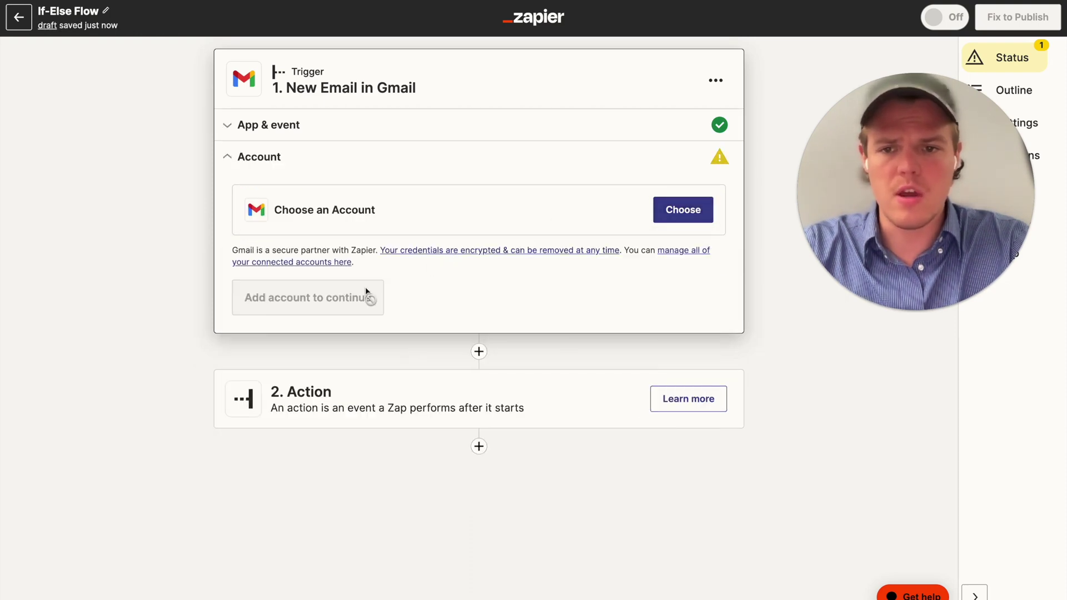
pyautogui.click(291, 306)
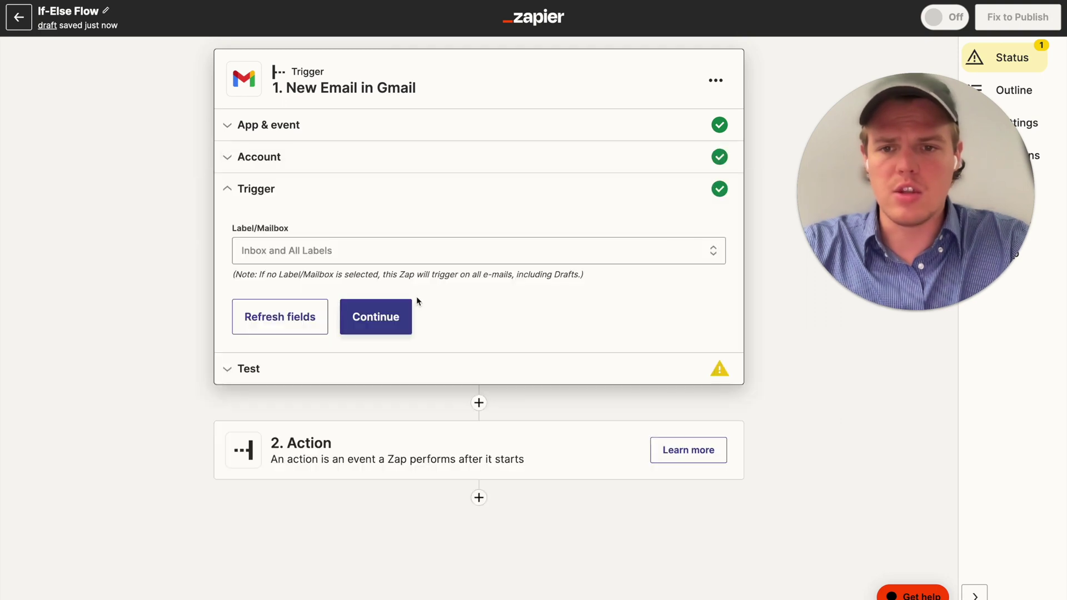
# Limit the trigger to the INBOX mailbox and run the trigger test.
pyautogui.click(363, 260)
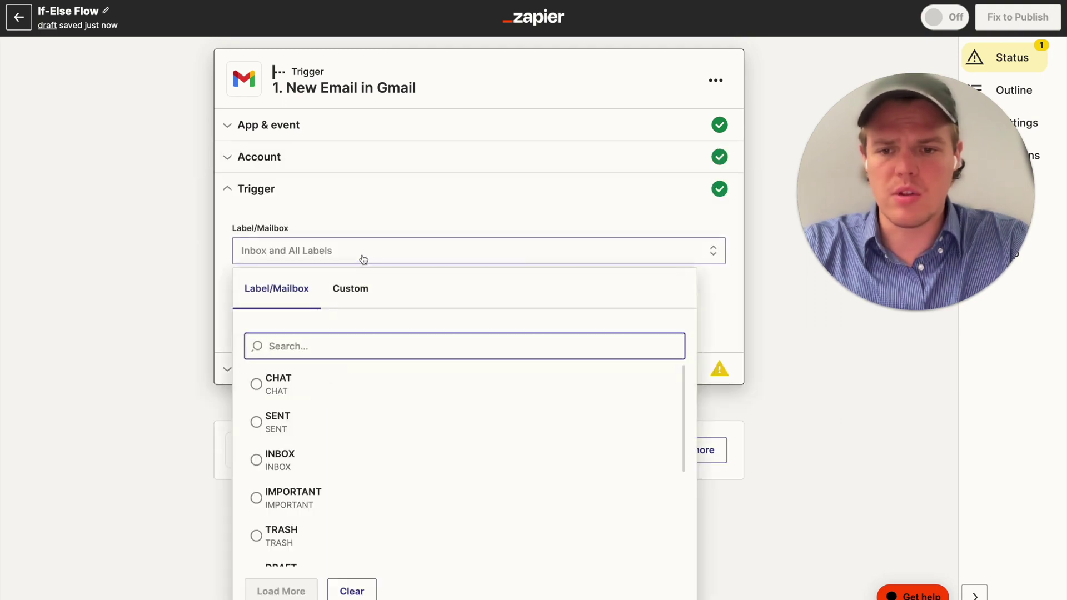
pyautogui.scroll(-1, 371, 459)
pyautogui.scroll(1, 371, 460)
pyautogui.click(372, 460)
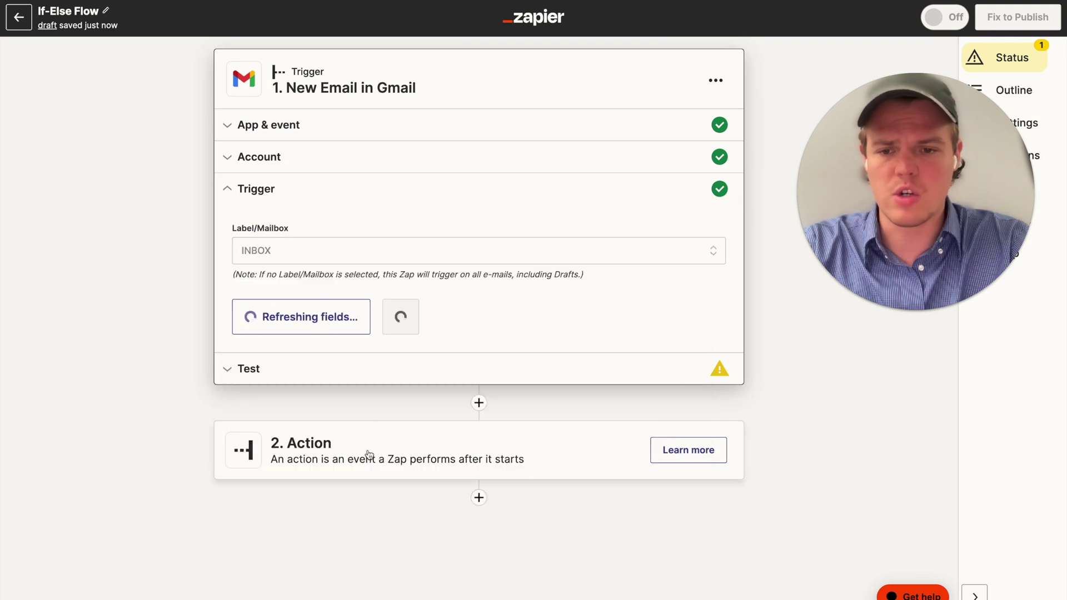
pyautogui.click(409, 317)
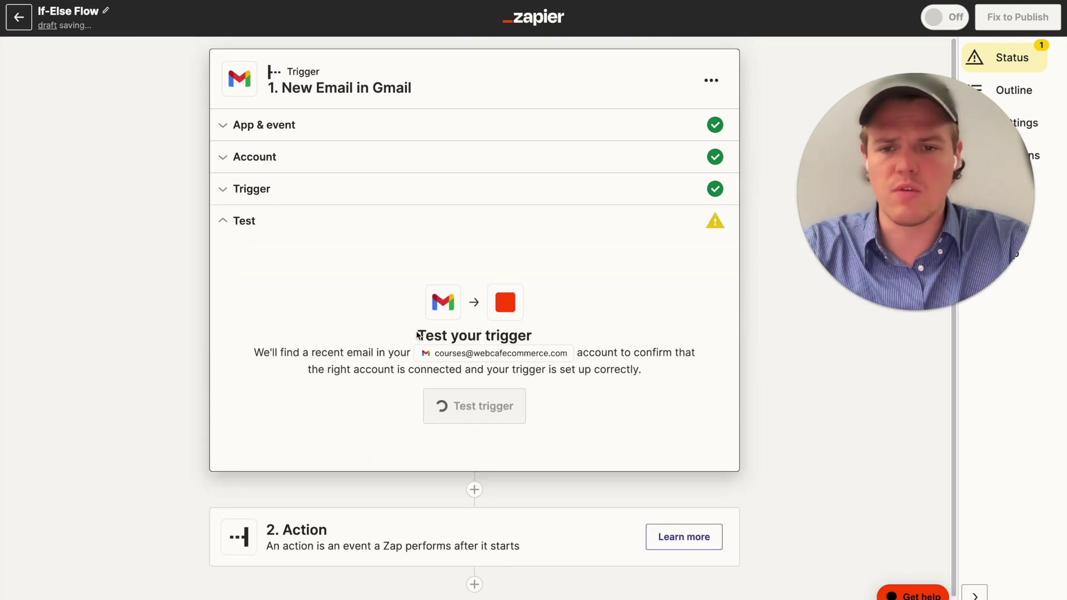
pyautogui.click(493, 410)
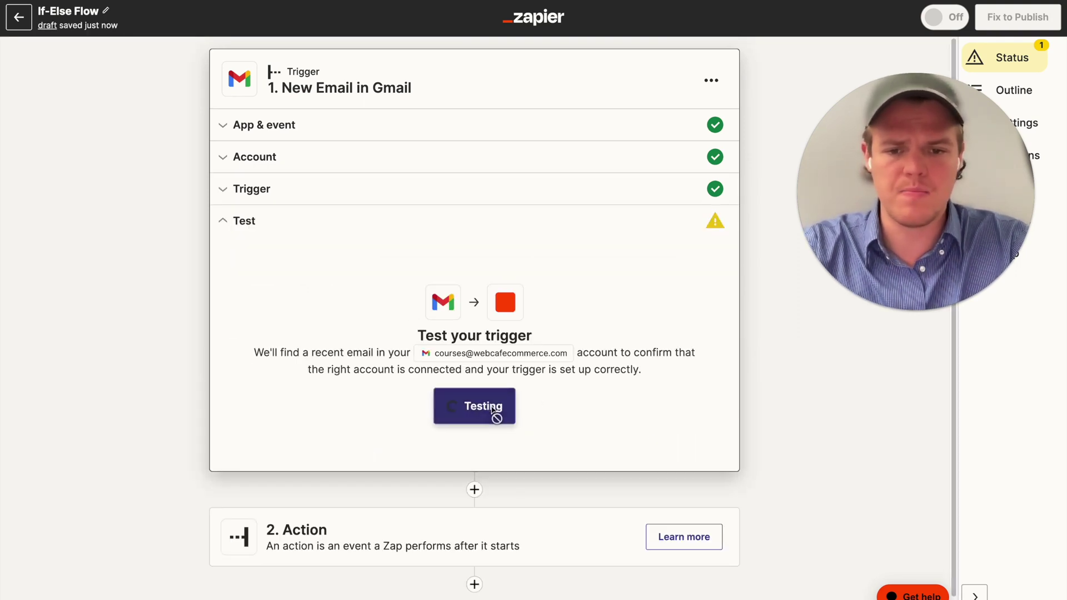
pyautogui.scroll(-1, 478, 362)
pyautogui.scroll(1, 489, 362)
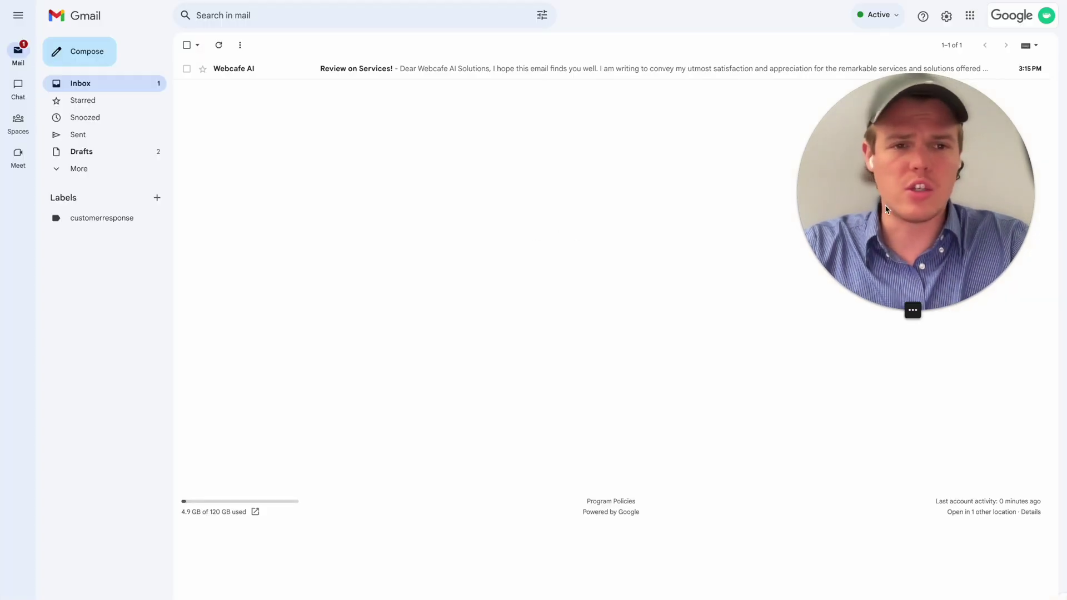
# Open the 'Review on Services!' email from Webcafe AI in the Gmail inbox.
pyautogui.moveTo(894, 209); pyautogui.dragTo(599, 288)
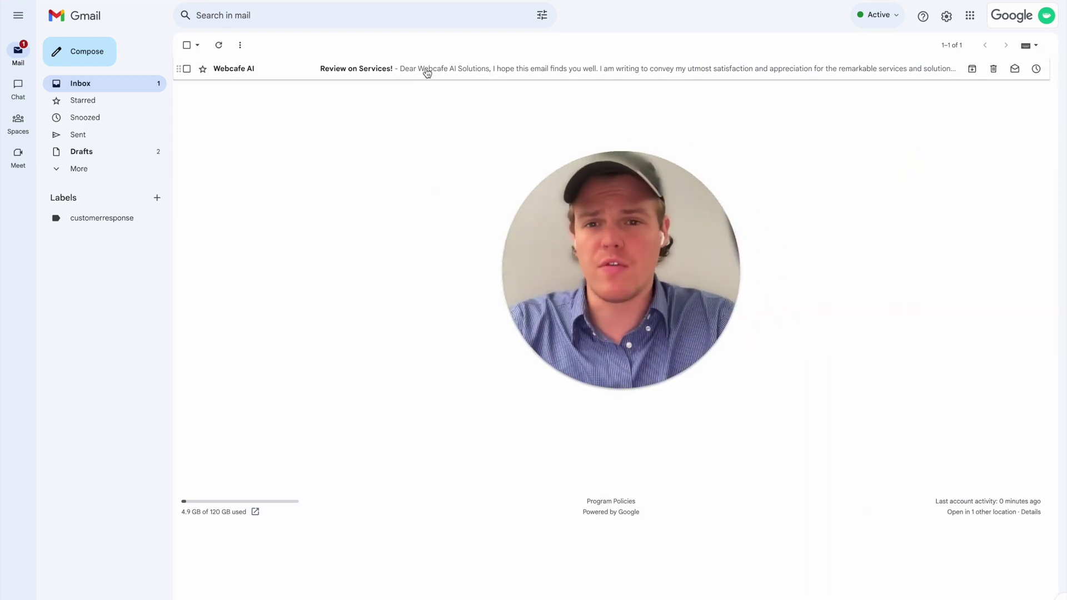
pyautogui.click(424, 76)
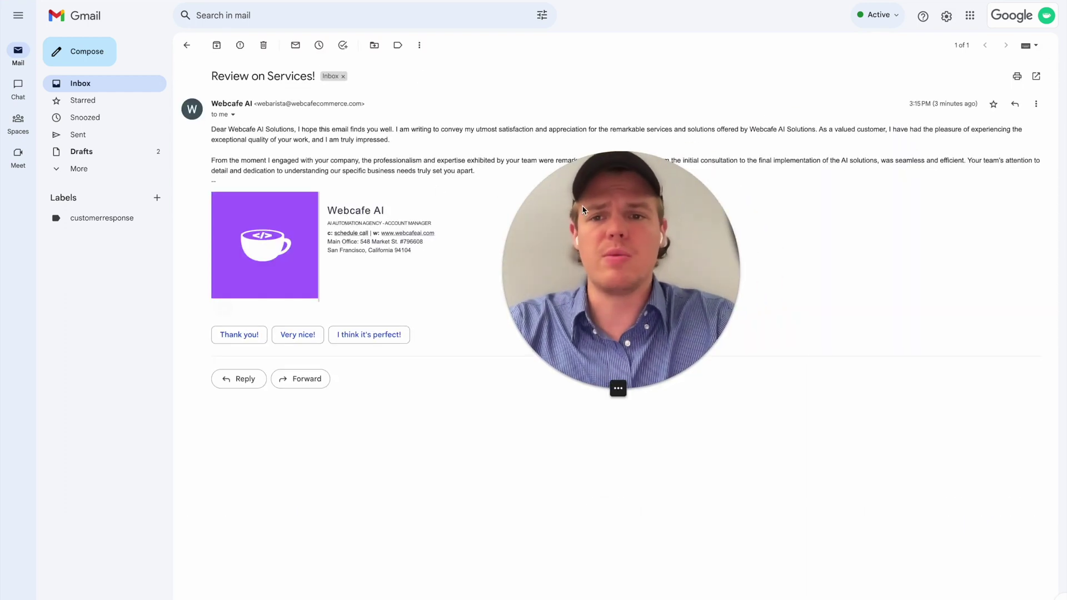
pyautogui.moveTo(579, 208); pyautogui.dragTo(657, 157)
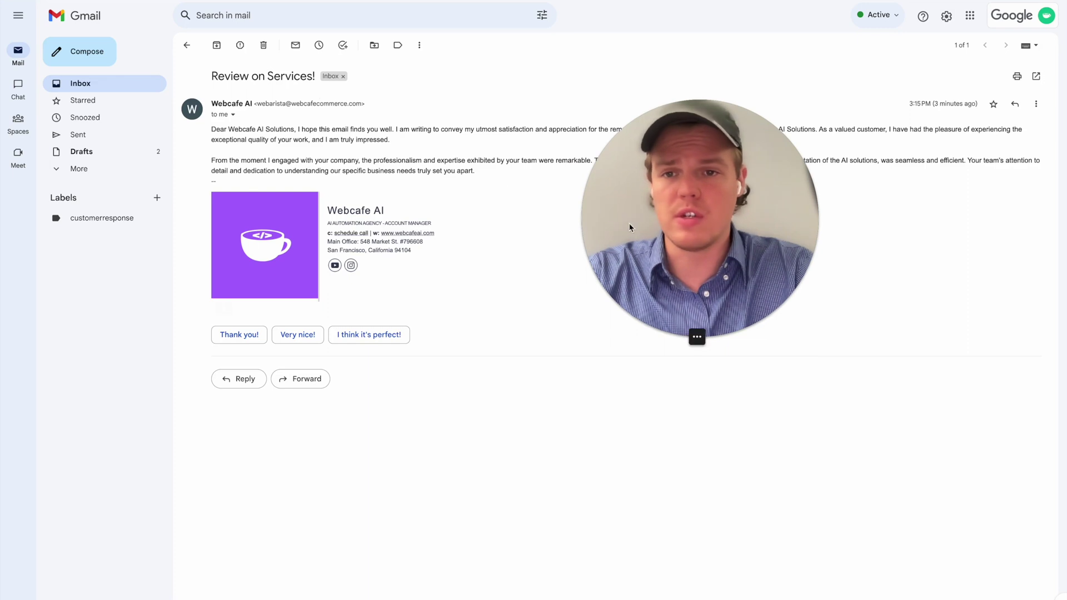
pyautogui.moveTo(647, 223); pyautogui.dragTo(761, 330)
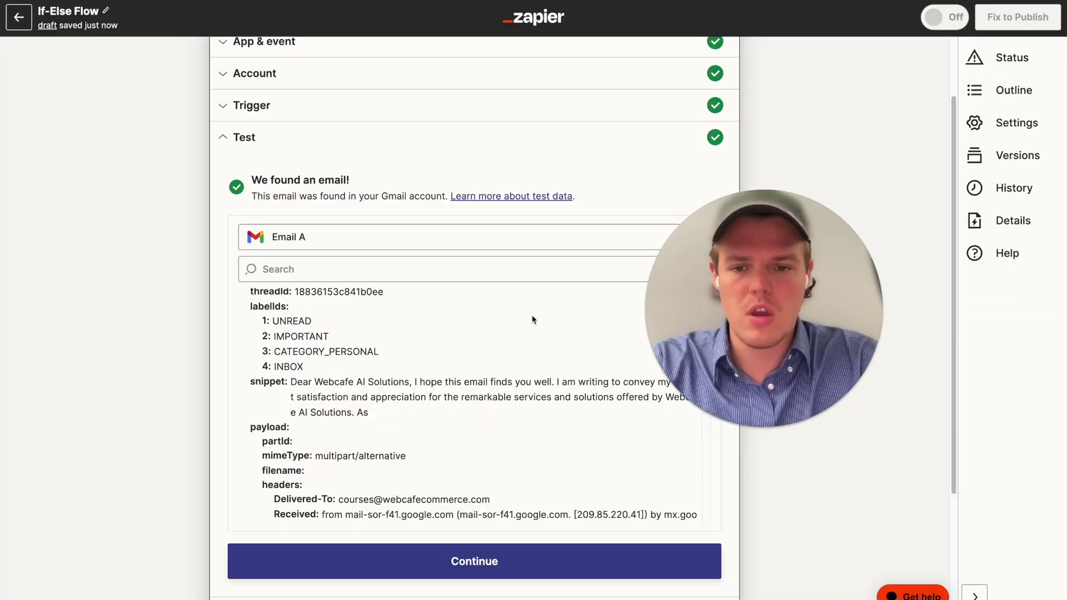
# Accept the trigger test data and add a Paths by Zapier step.
pyautogui.scroll(-10, 521, 391)
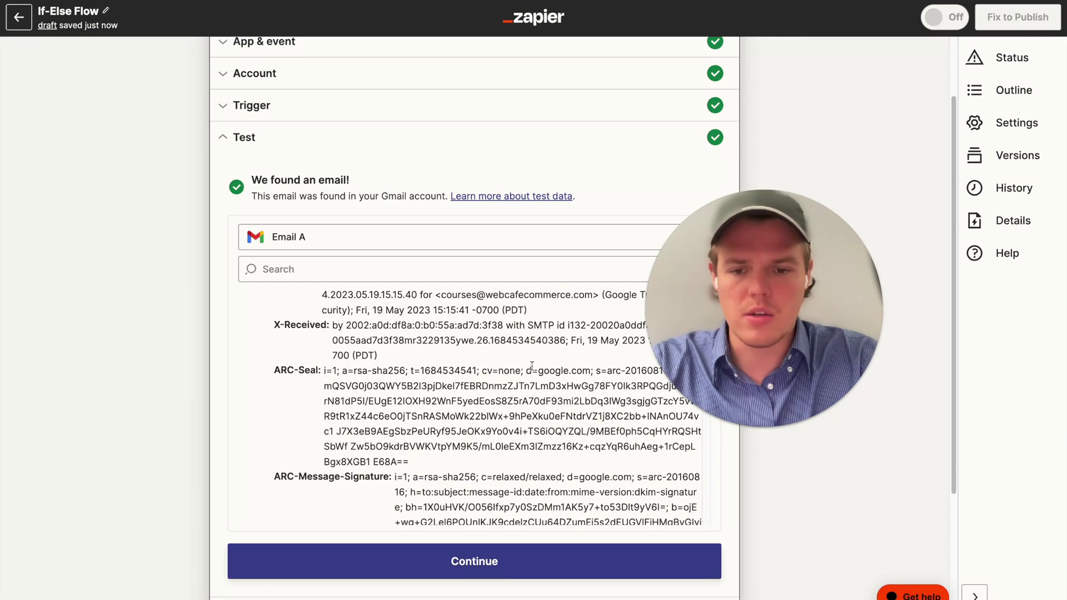
pyautogui.click(427, 567)
pyautogui.write('path')
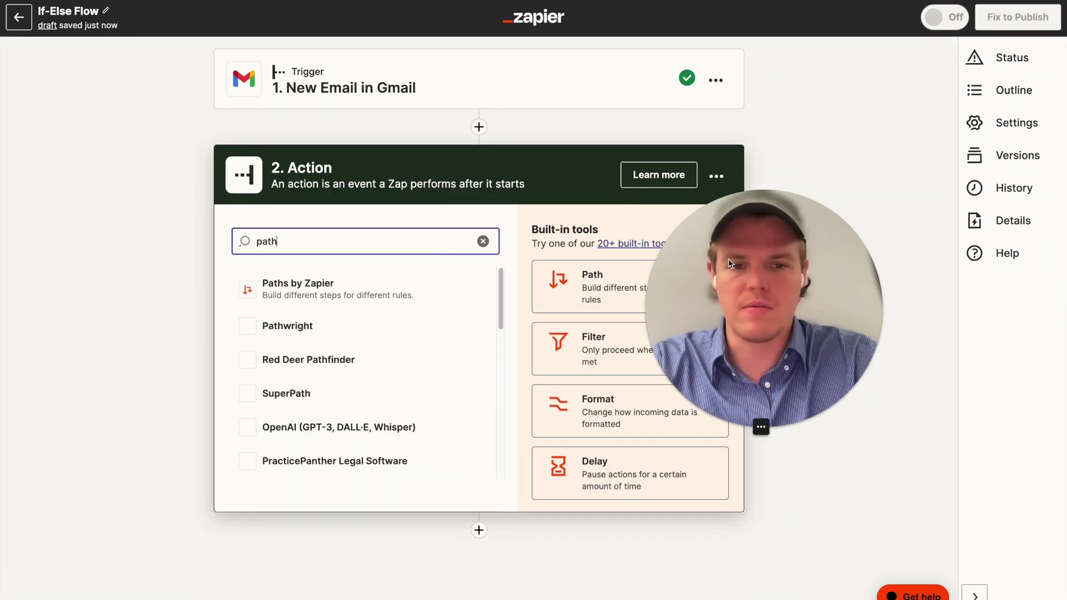
pyautogui.click(369, 293)
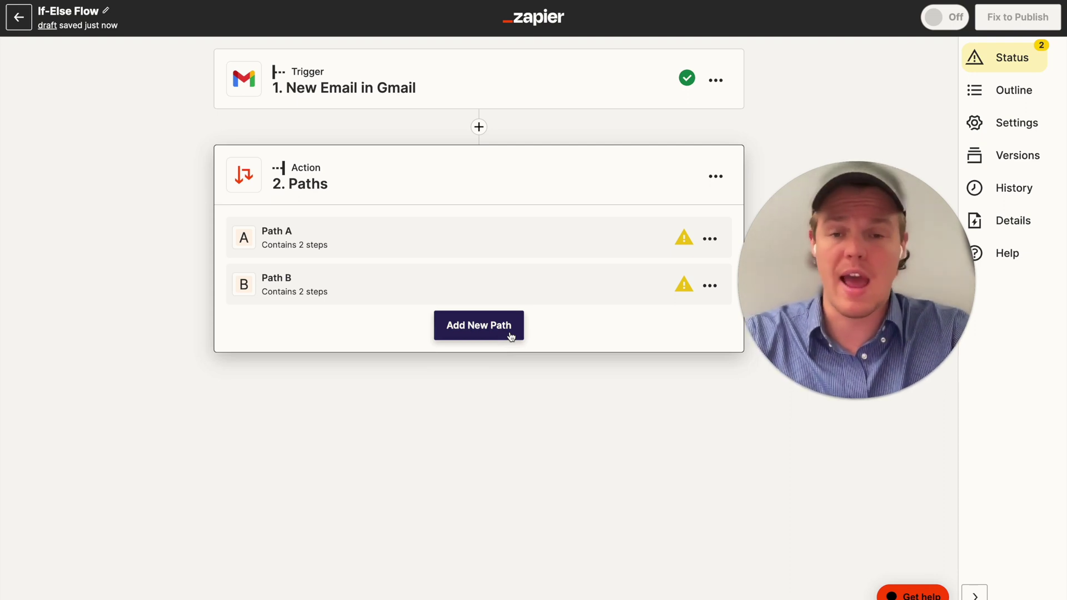
# Rename Path A to 'Positive' and open Path B's options.
pyautogui.click(715, 240)
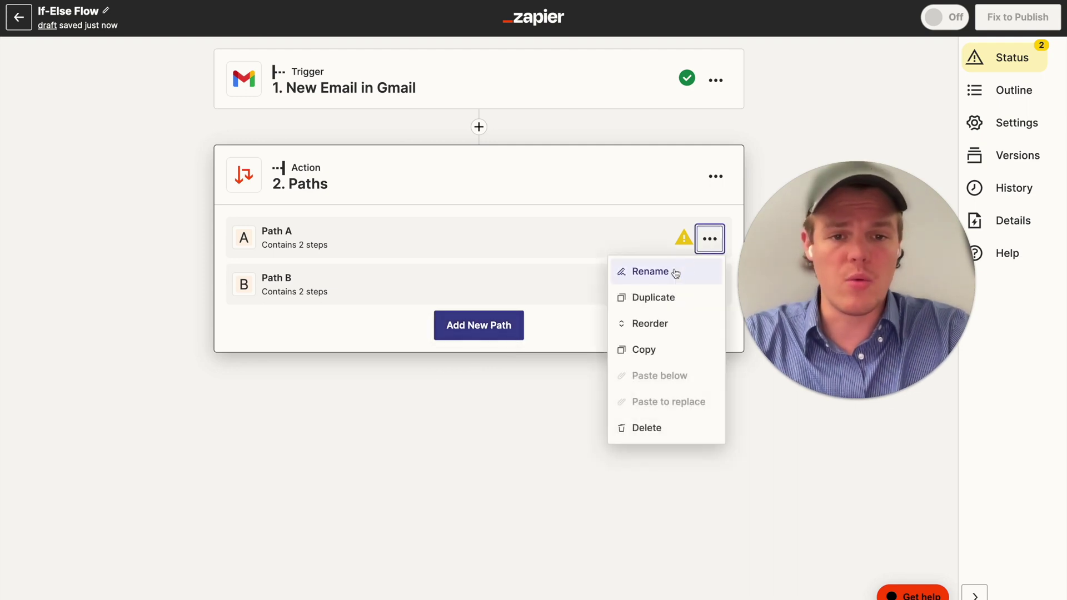
pyautogui.click(674, 272)
pyautogui.write('Positive')
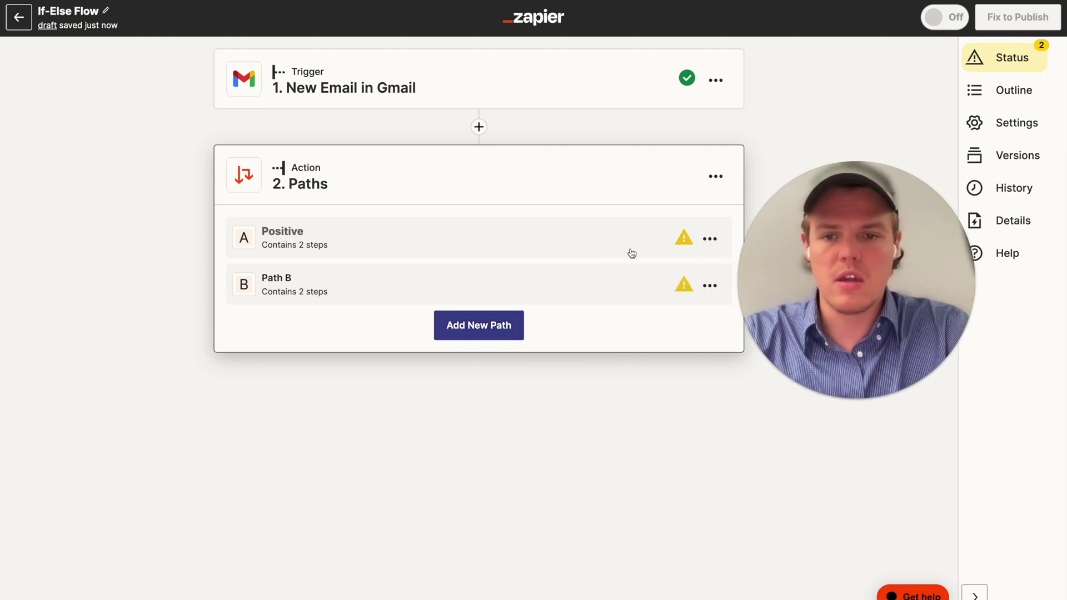
pyautogui.press('Return')
pyautogui.click(629, 278)
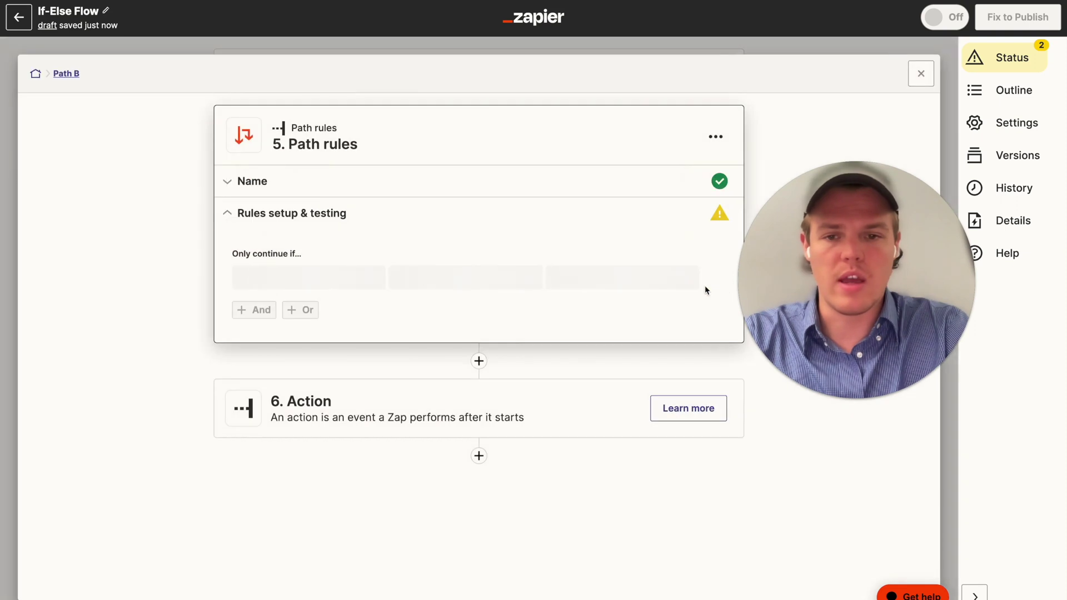
pyautogui.click(920, 72)
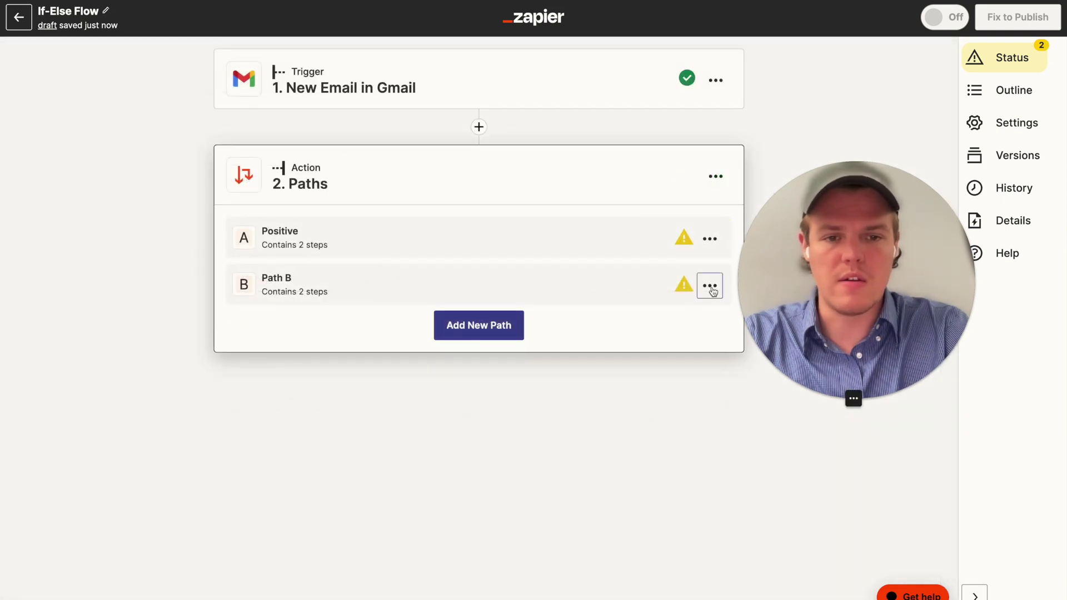
pyautogui.click(710, 285)
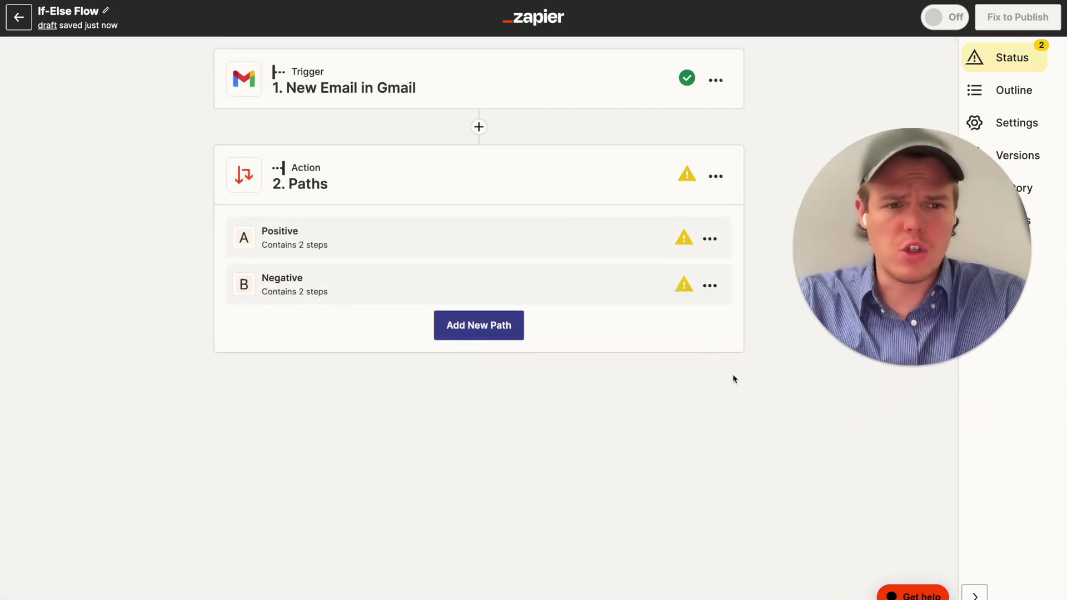
# Insert a ChatGPT step with the Conversation event after the Gmail trigger.
pyautogui.click(478, 127)
pyautogui.write('chatgpt')
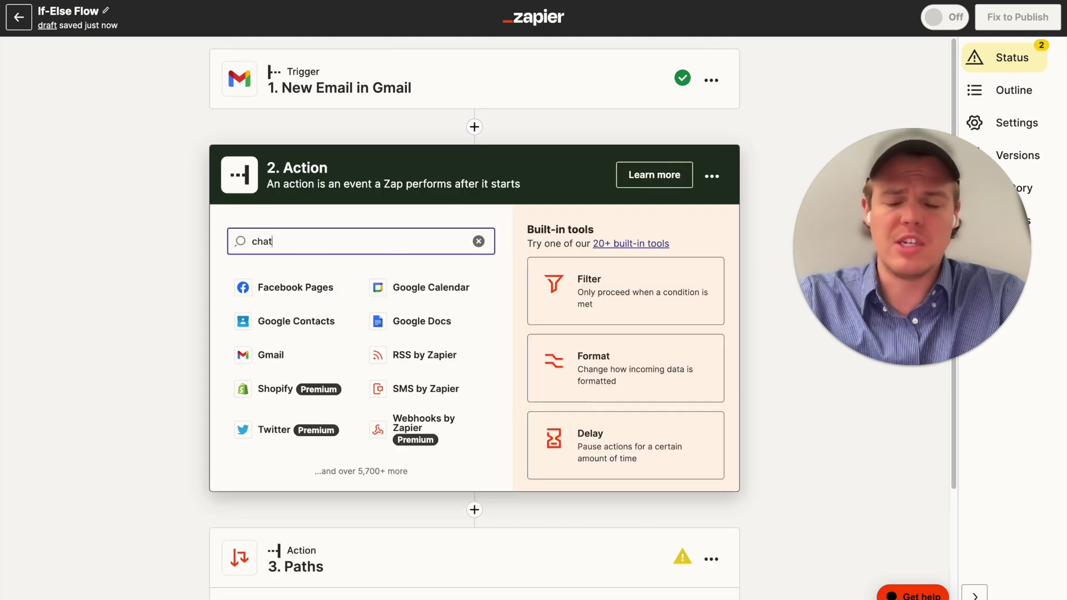
pyautogui.click(307, 296)
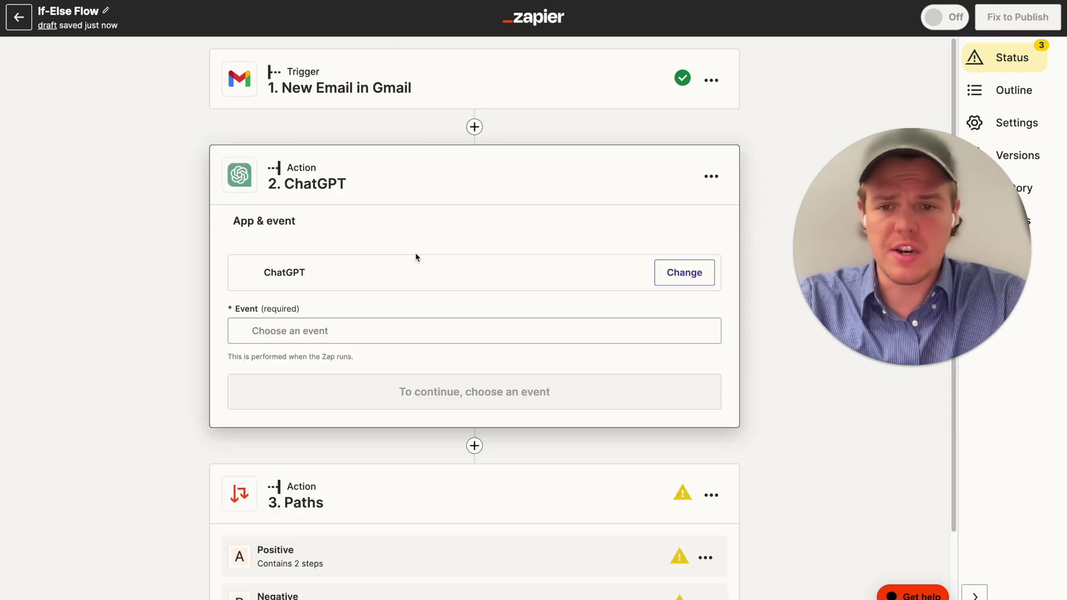
pyautogui.click(388, 331)
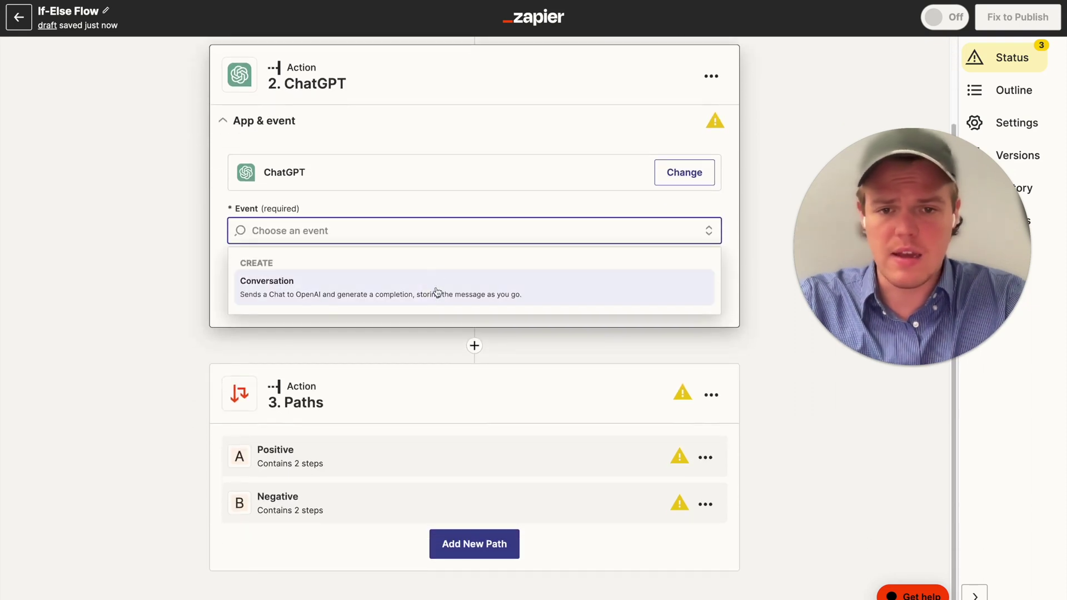
pyautogui.click(437, 292)
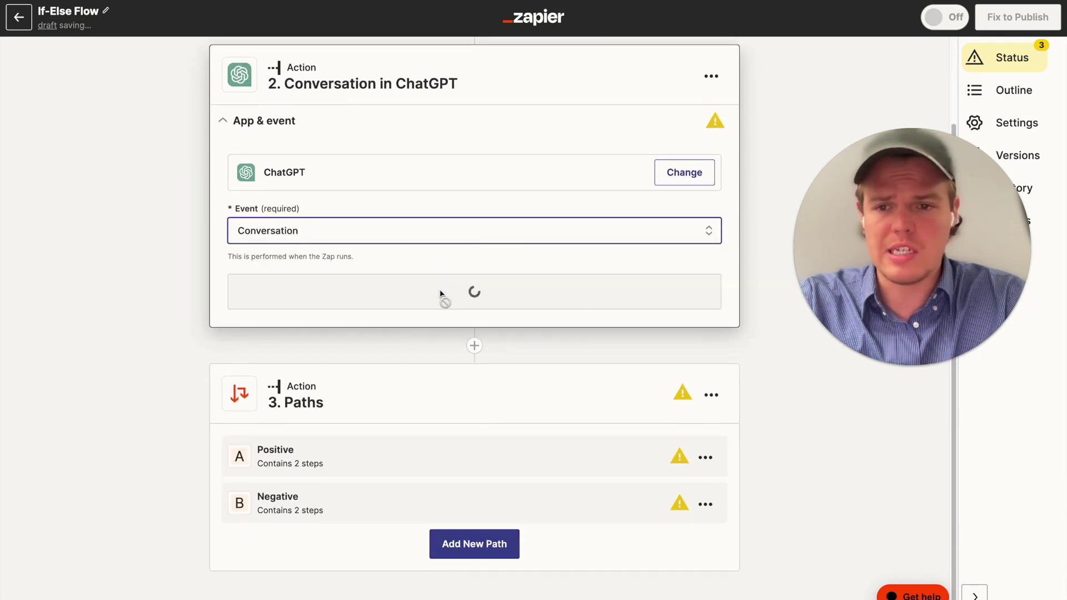
pyautogui.click(442, 303)
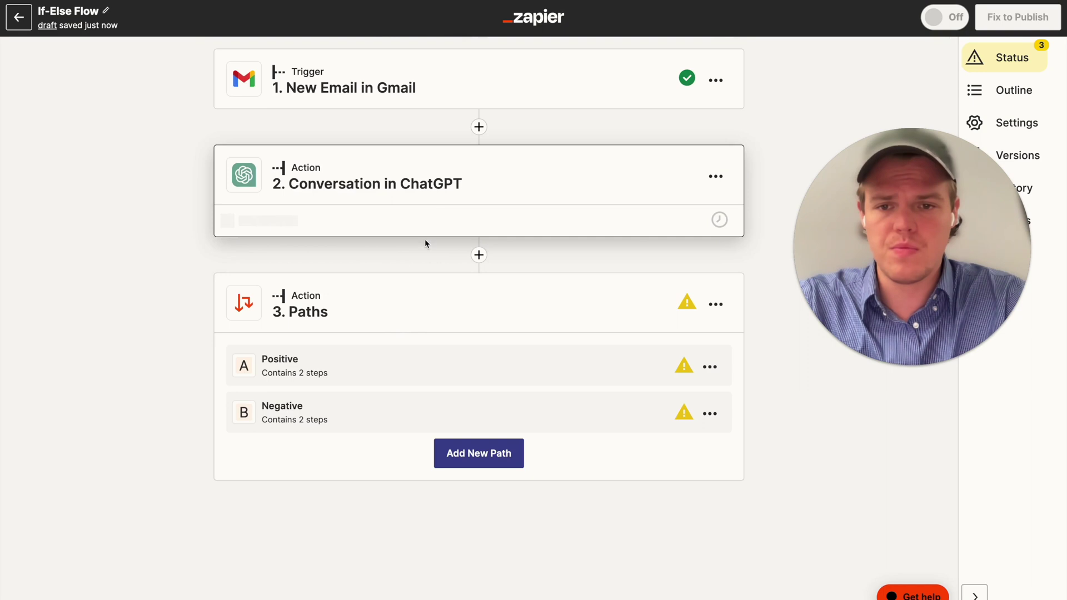
pyautogui.click(421, 273)
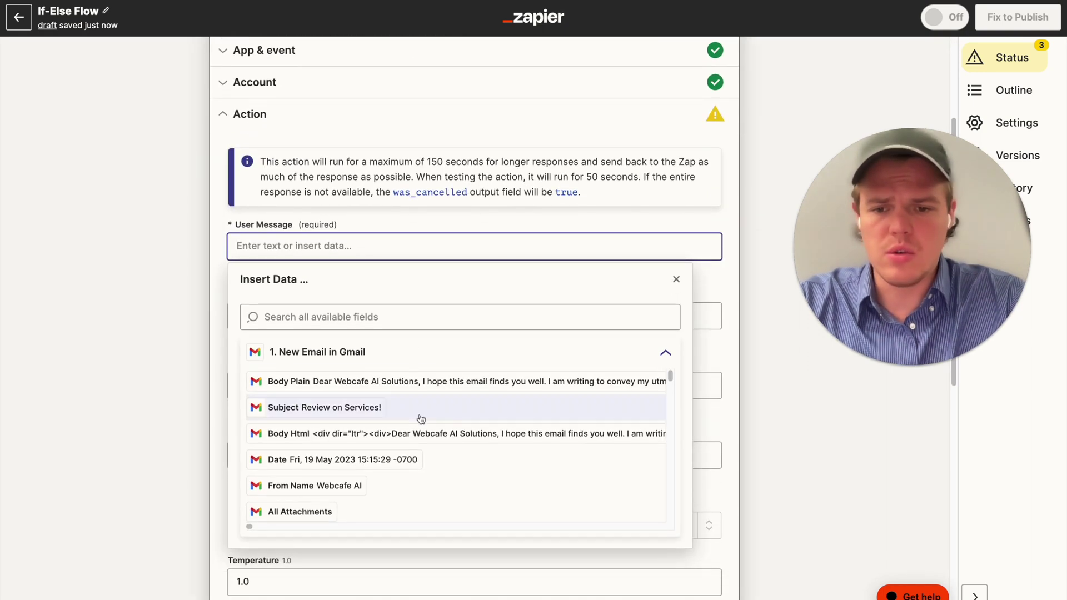
# Insert the email's Subject field into the ChatGPT user message.
pyautogui.scroll(-4, 428, 450)
pyautogui.scroll(4, 429, 450)
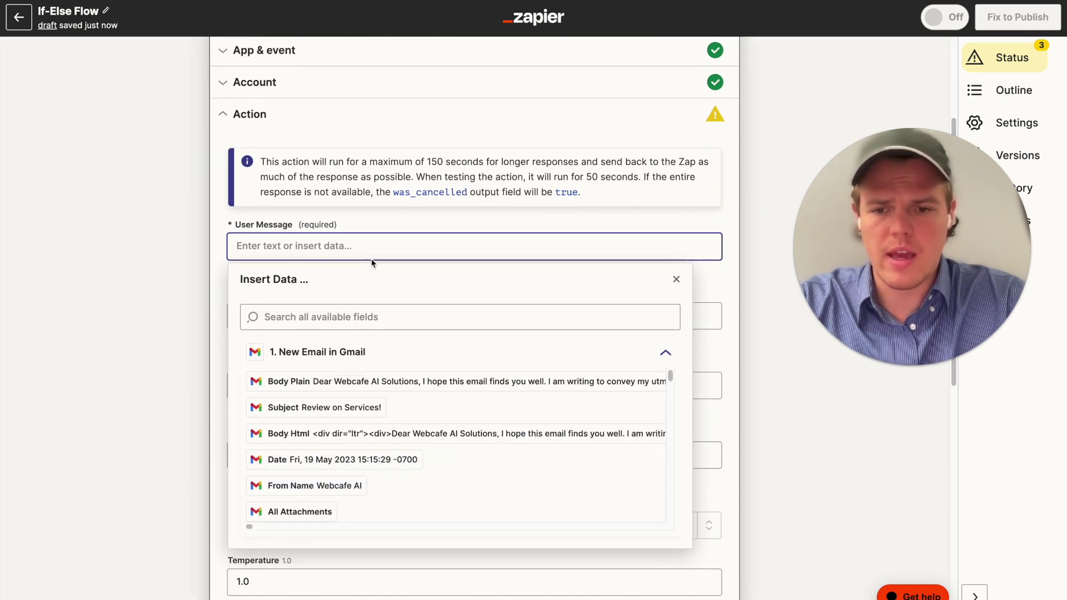
pyautogui.write('Subject of Email: (')
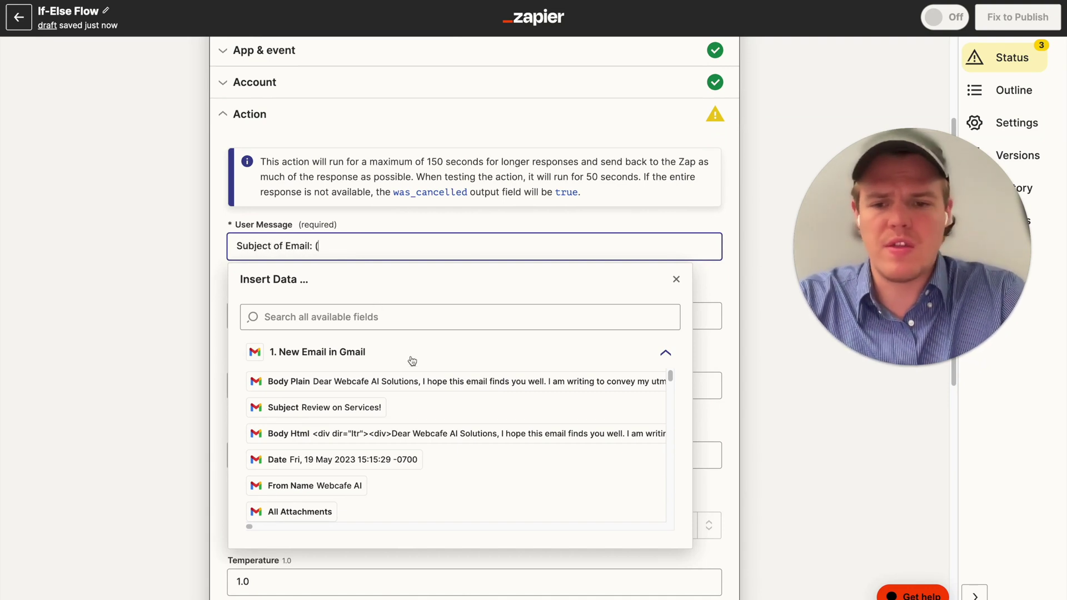
pyautogui.scroll(-5, 445, 405)
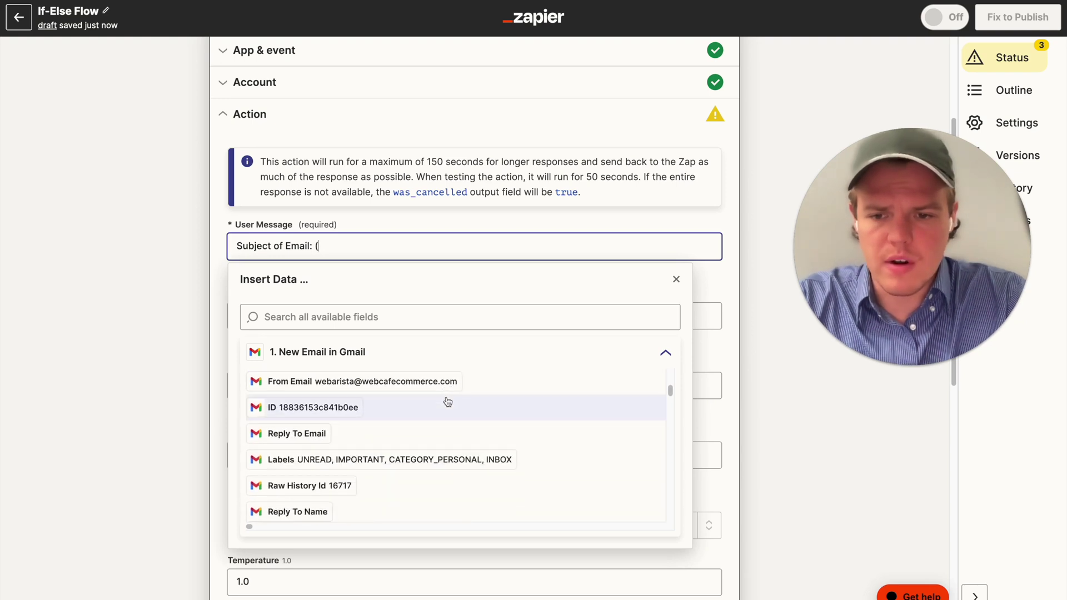
pyautogui.click(426, 316)
pyautogui.write('subjec')
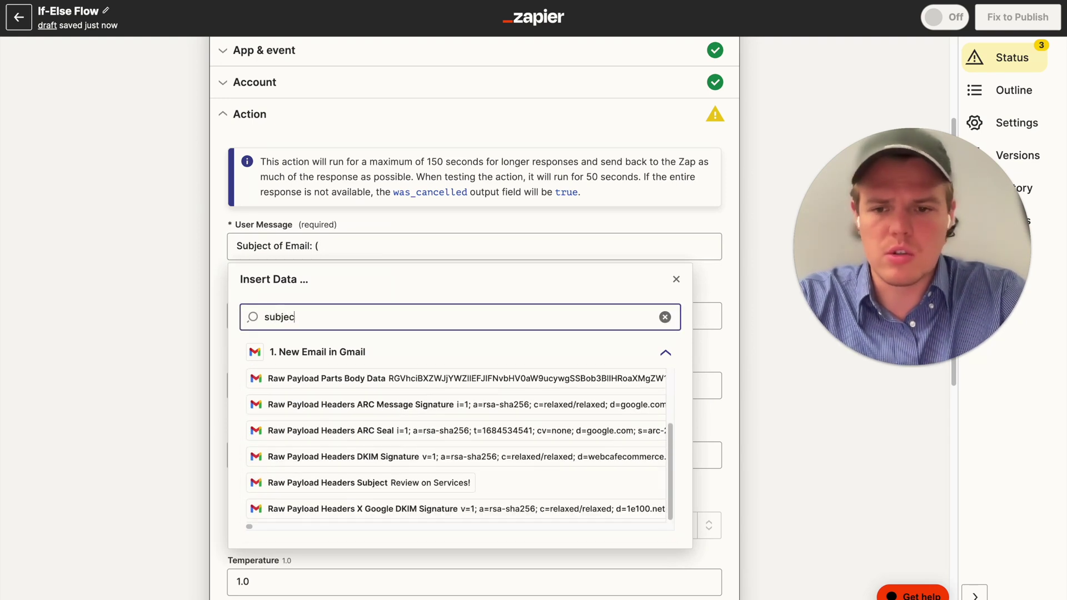
pyautogui.write('t')
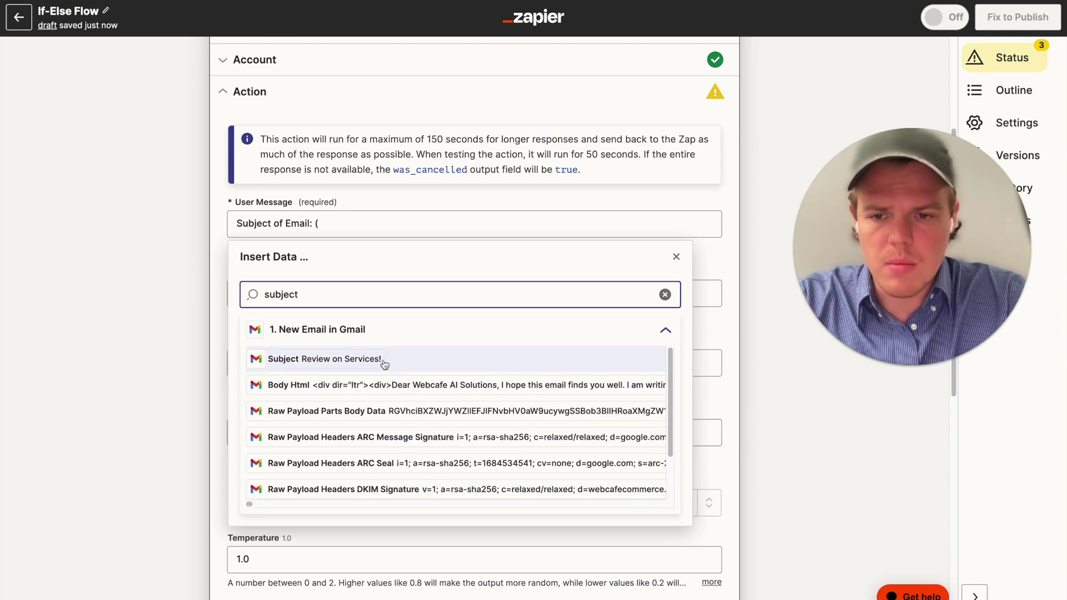
pyautogui.click(384, 364)
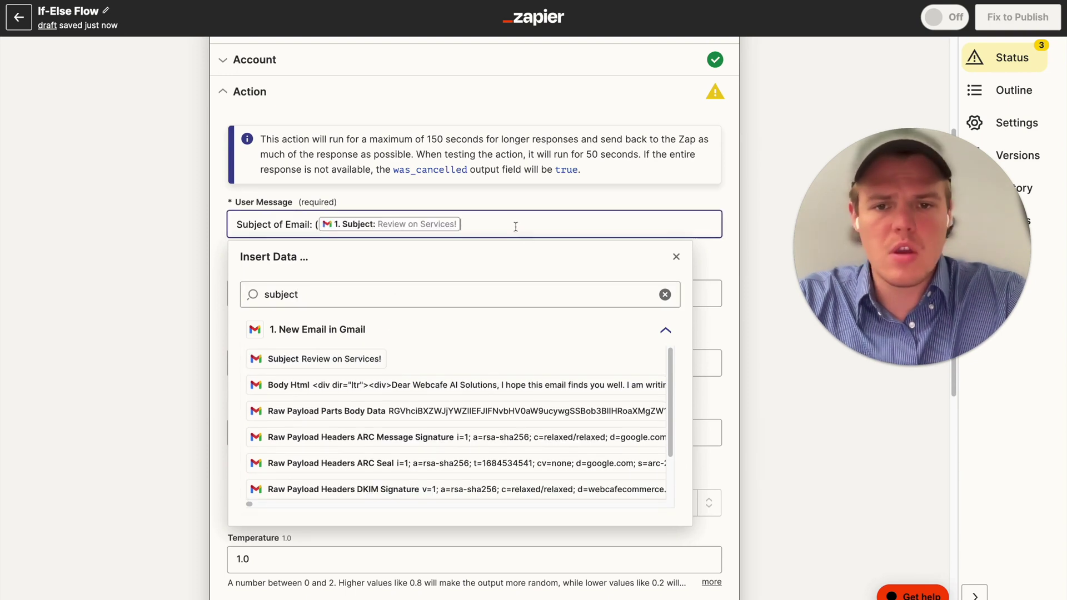
pyautogui.press('Return')
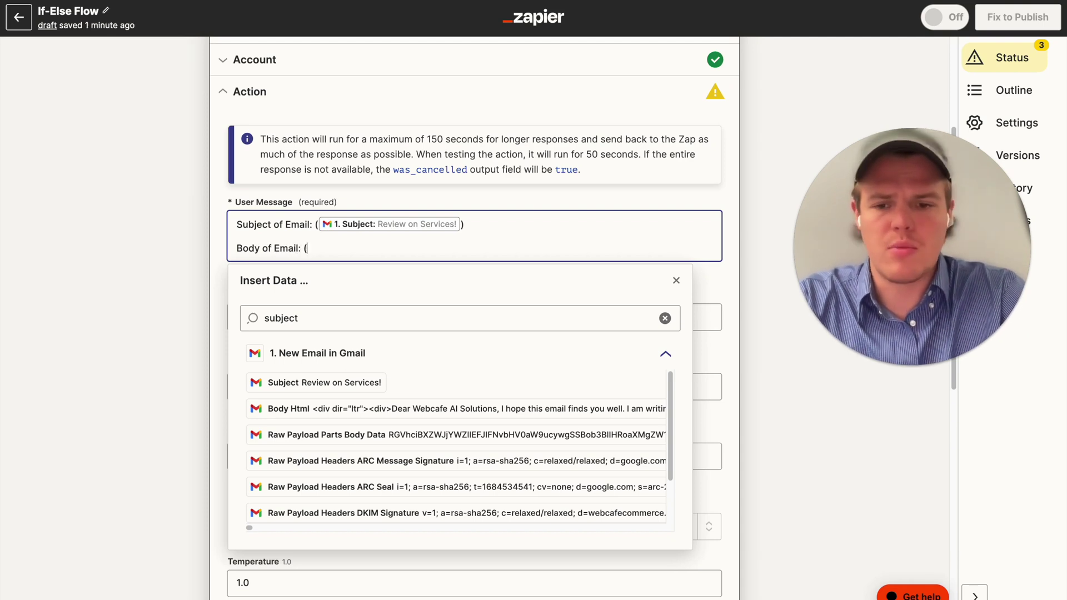
# Add the email's Body Plain field on the next line of the message.
pyautogui.click(438, 321)
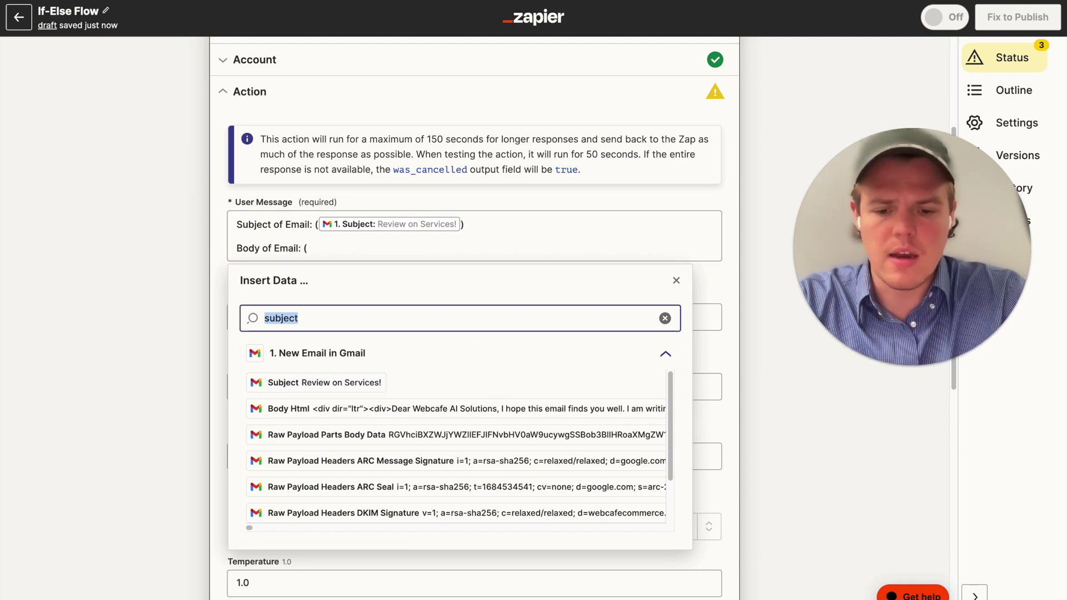
pyautogui.write('body')
pyautogui.scroll(-1, 462, 392)
pyautogui.scroll(1, 463, 391)
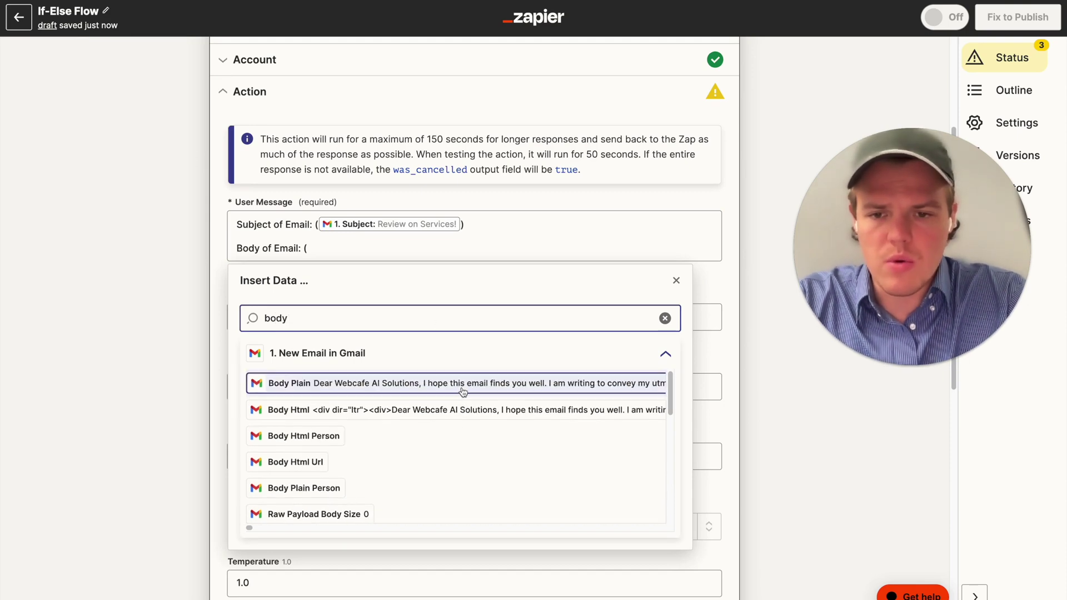
pyautogui.click(463, 391)
pyautogui.scroll(-10, 449, 432)
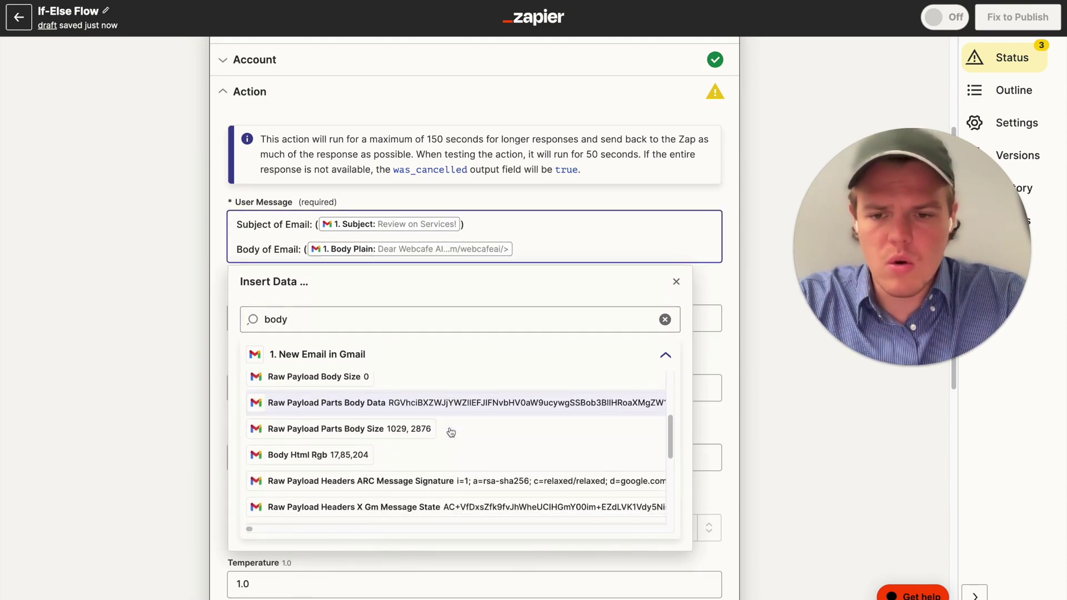
pyautogui.scroll(6, 450, 432)
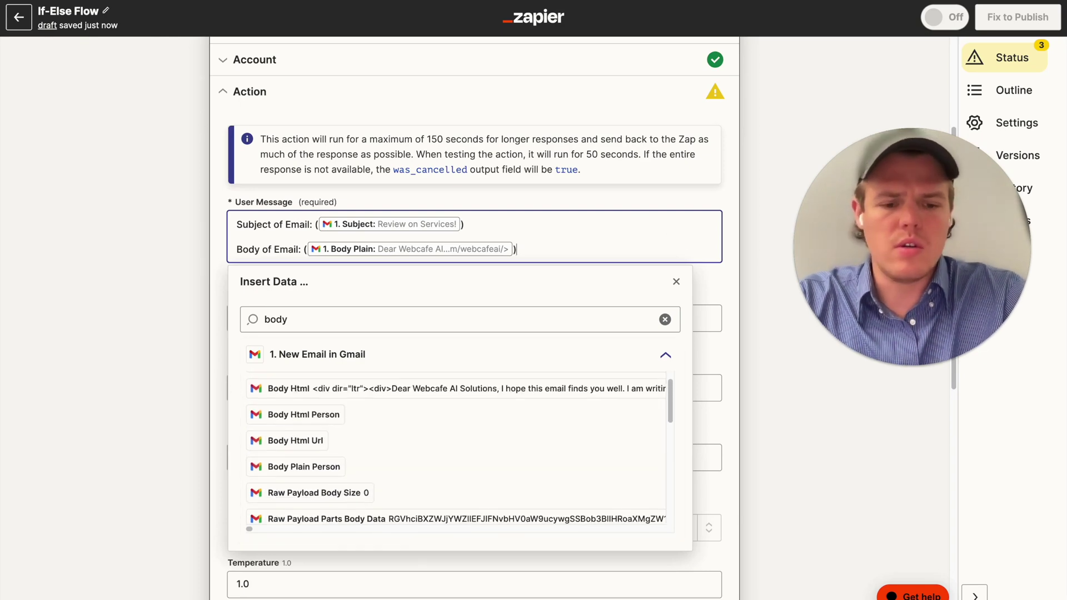
pyautogui.press('Return')
pyautogui.press('Return')
# Type the Context line asking whether the email is positive or negative, fixing 'wheter'.
pyautogui.write('Co')
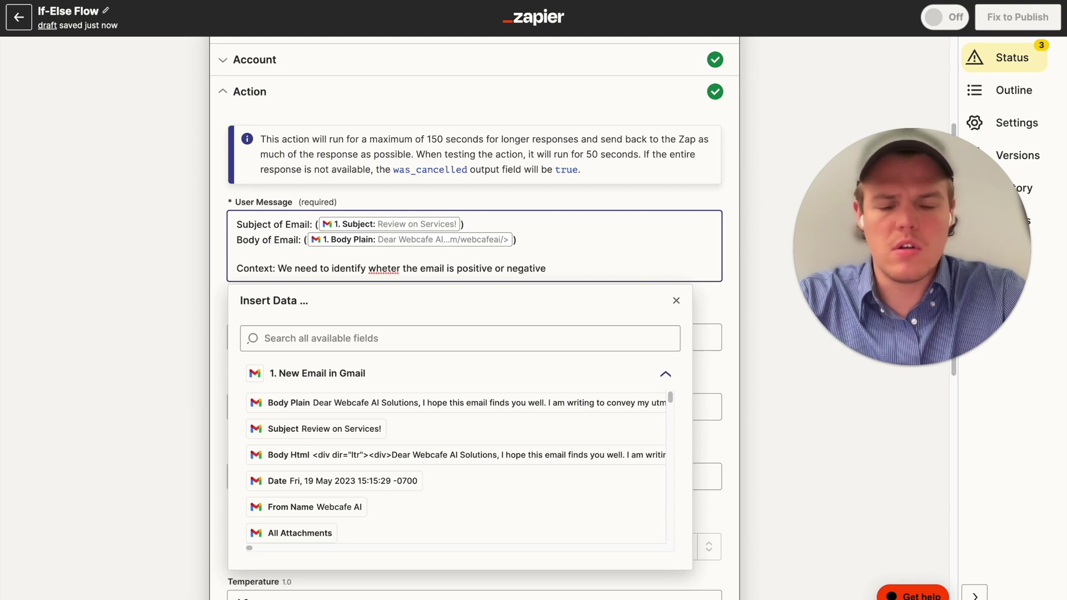
pyautogui.rightClick(395, 268)
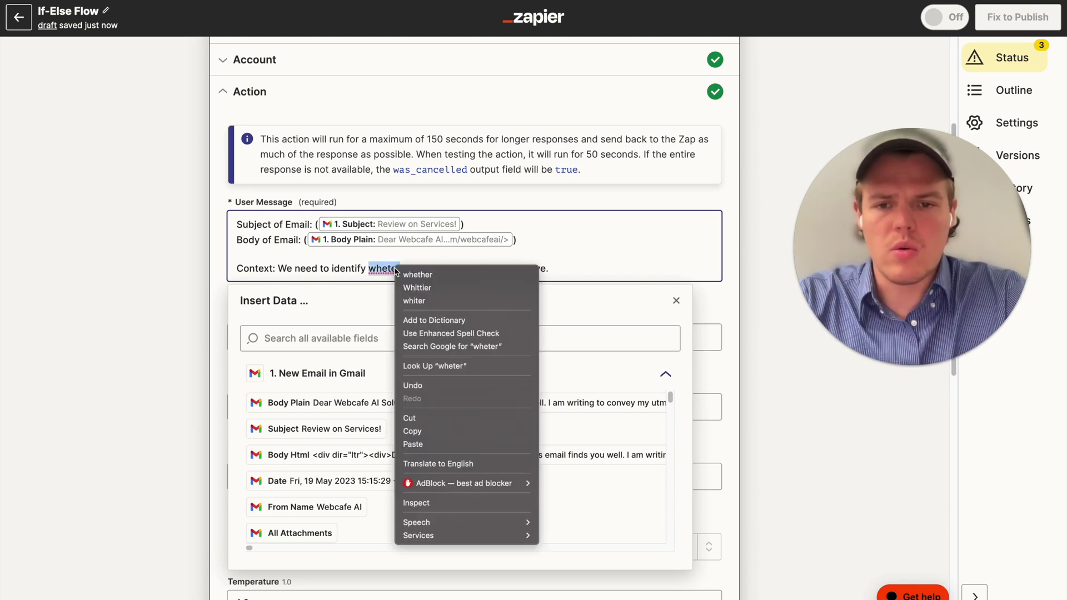
pyautogui.click(505, 269)
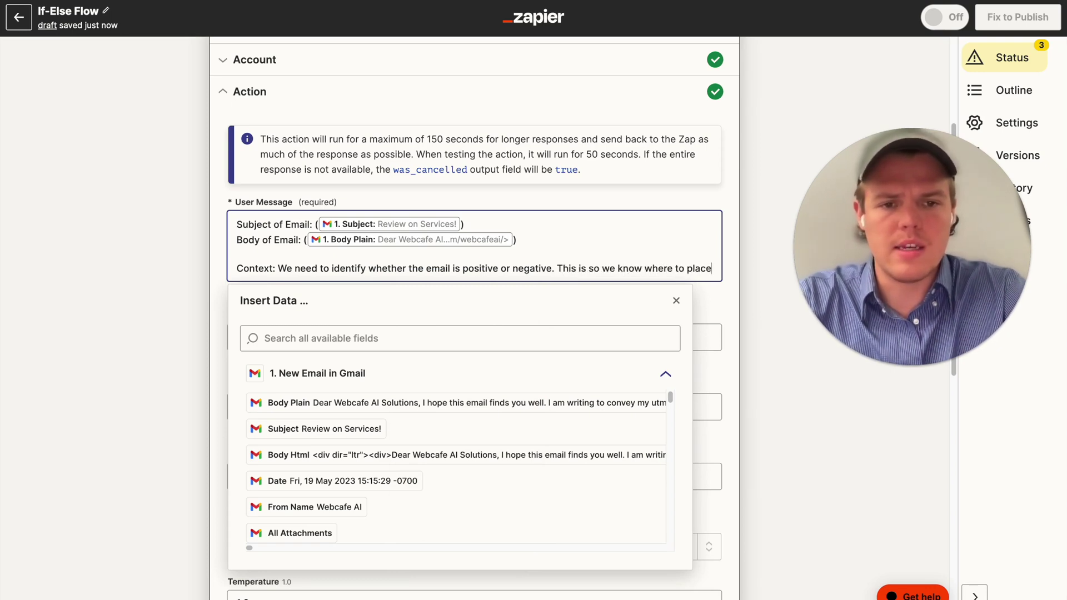
pyautogui.write('it for our agency.')
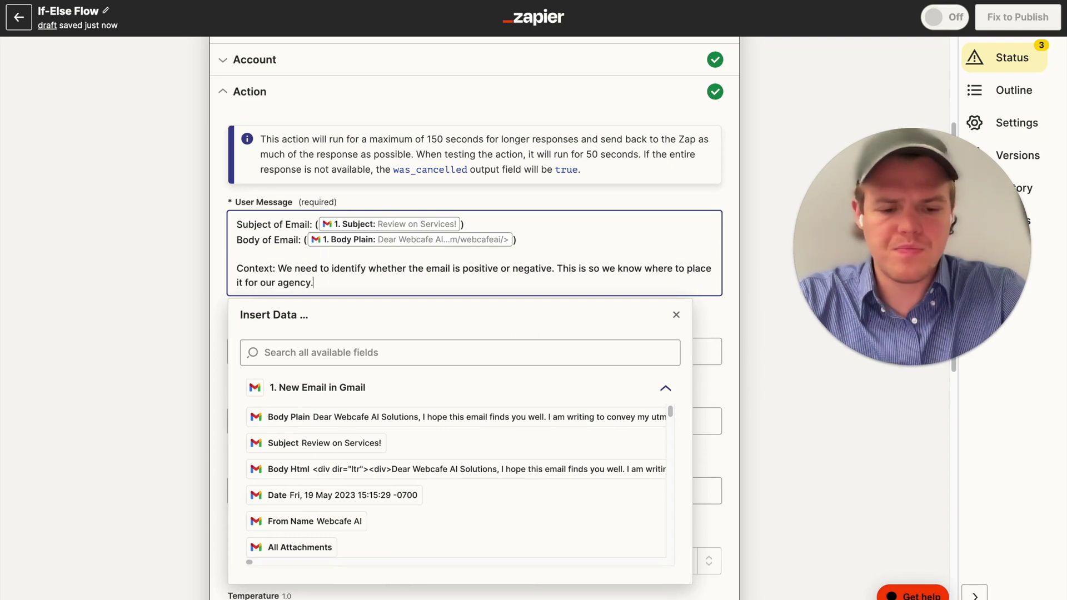
# Add the line 'Parameters: Generate just "postive" or "negative"'.
pyautogui.press('Return')
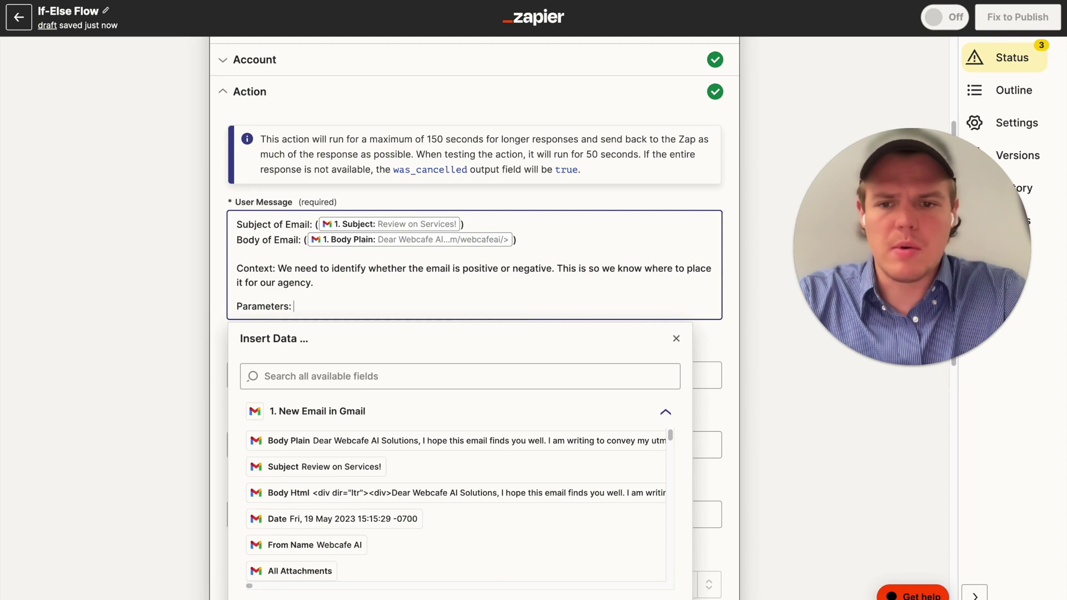
pyautogui.write('Parameters: Generate just "postive" or n"neg')
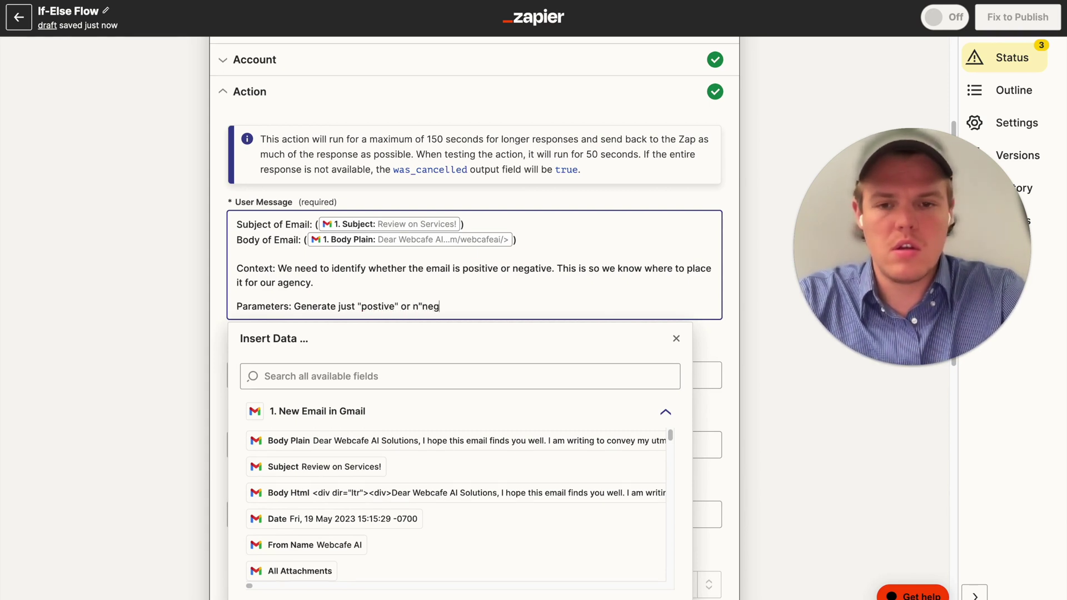
pyautogui.press('BackSpace')
pyautogui.press('BackSpace')
pyautogui.press('BackSpace')
pyautogui.press('BackSpace')
pyautogui.press('BackSpace')
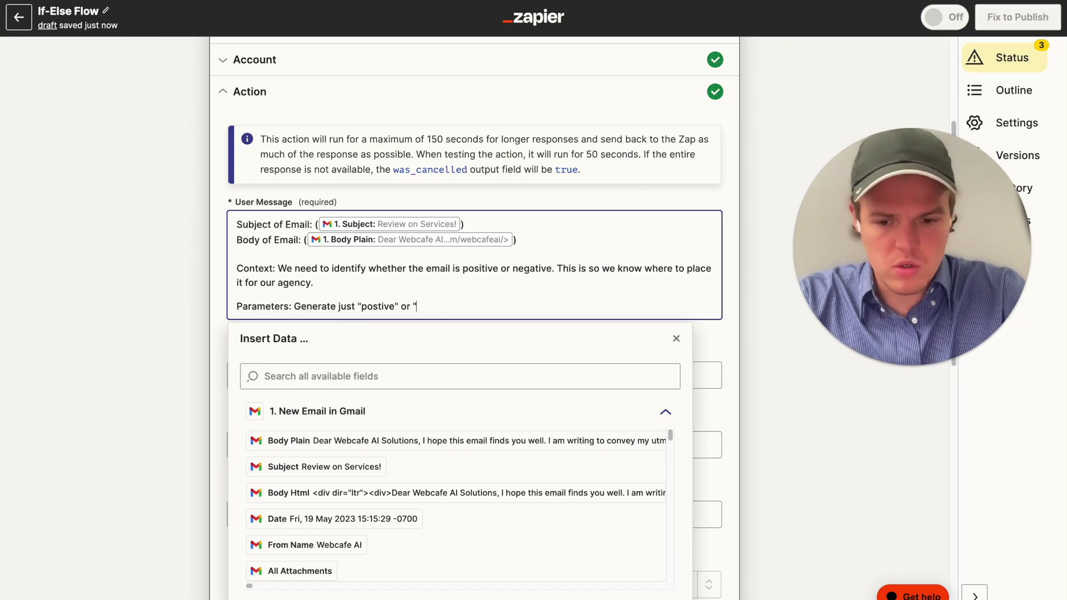
pyautogui.write('"')
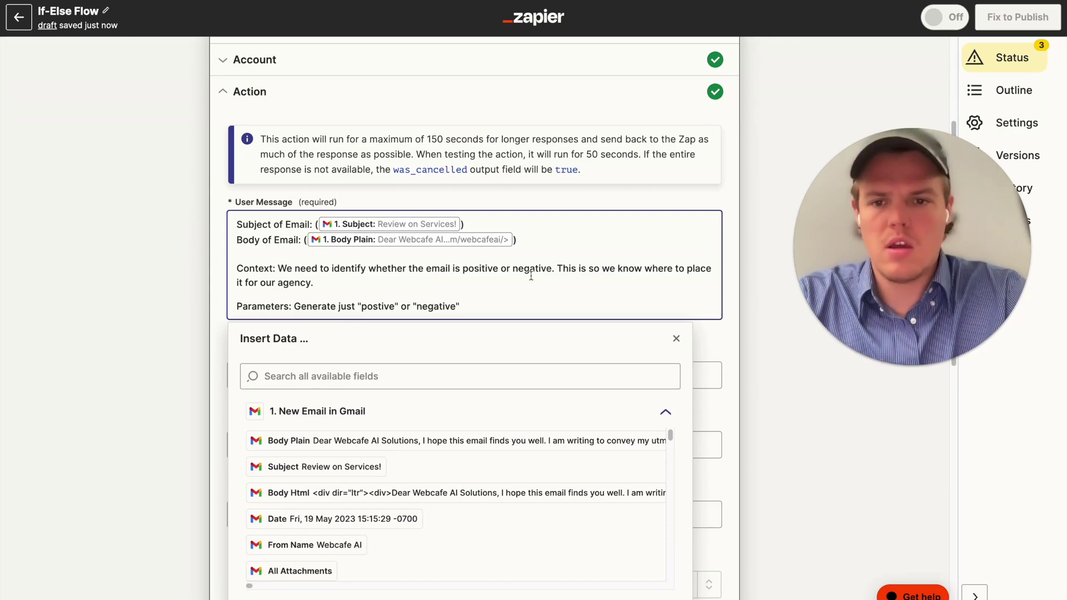
pyautogui.click(166, 305)
pyautogui.scroll(-5, 167, 305)
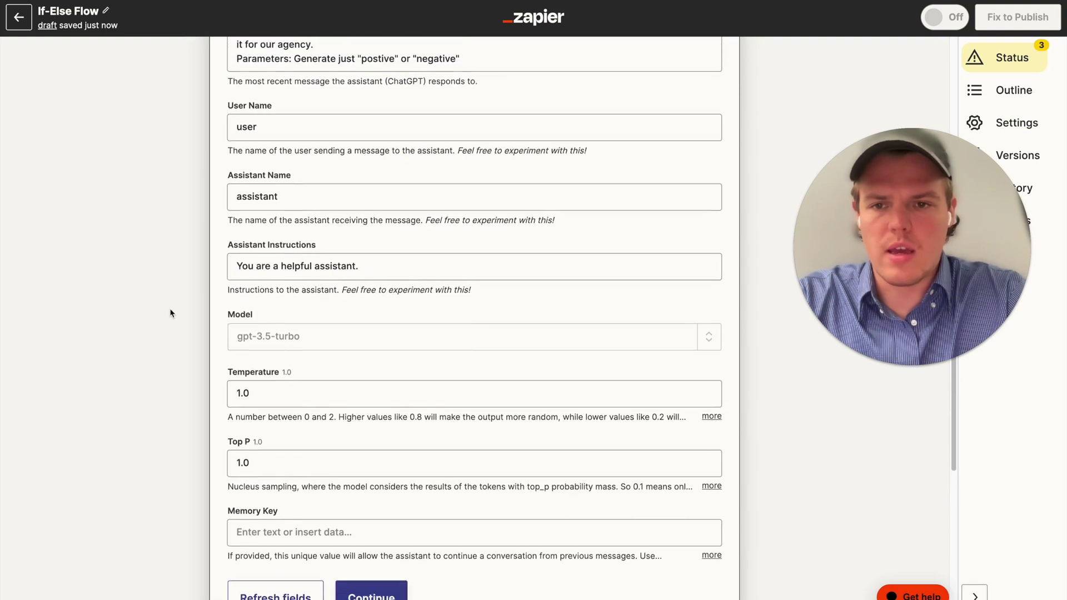
# Choose gpt-4 as the ChatGPT conversation model.
pyautogui.click(304, 343)
pyautogui.click(260, 377)
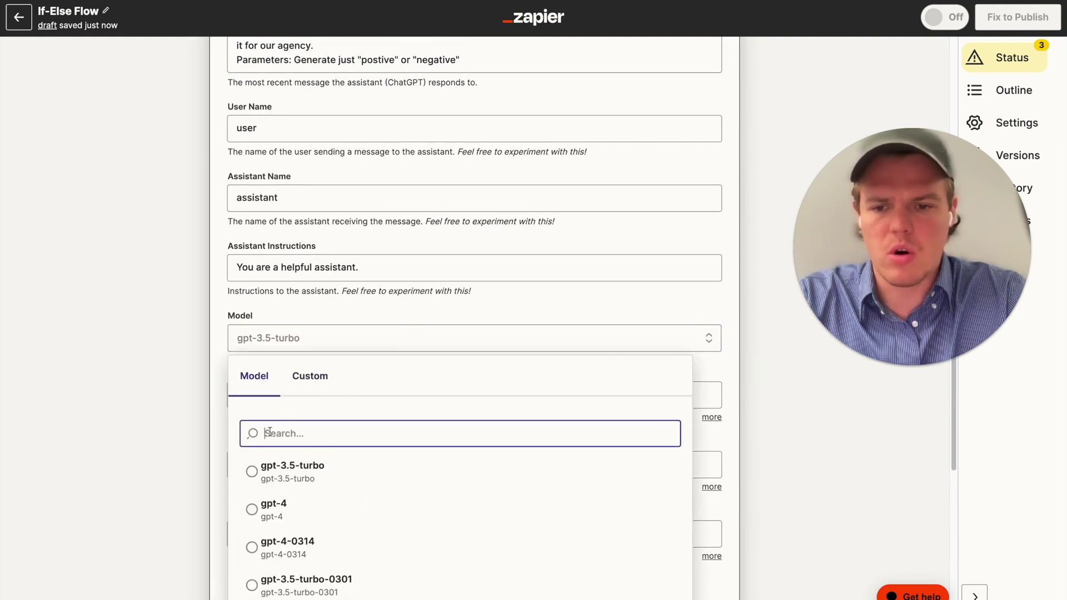
pyautogui.click(273, 506)
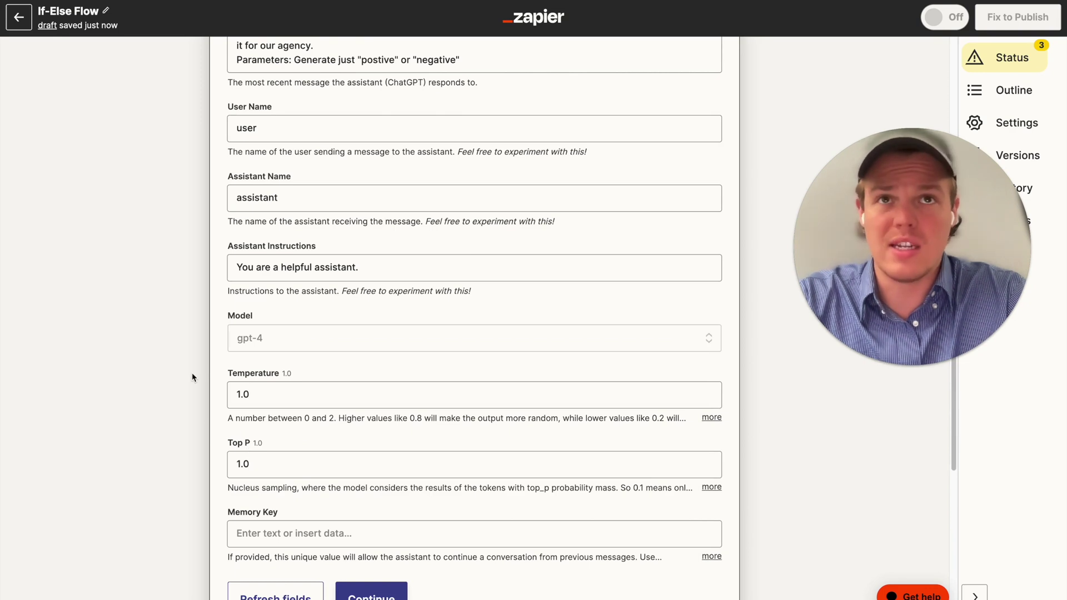
pyautogui.scroll(3, 192, 378)
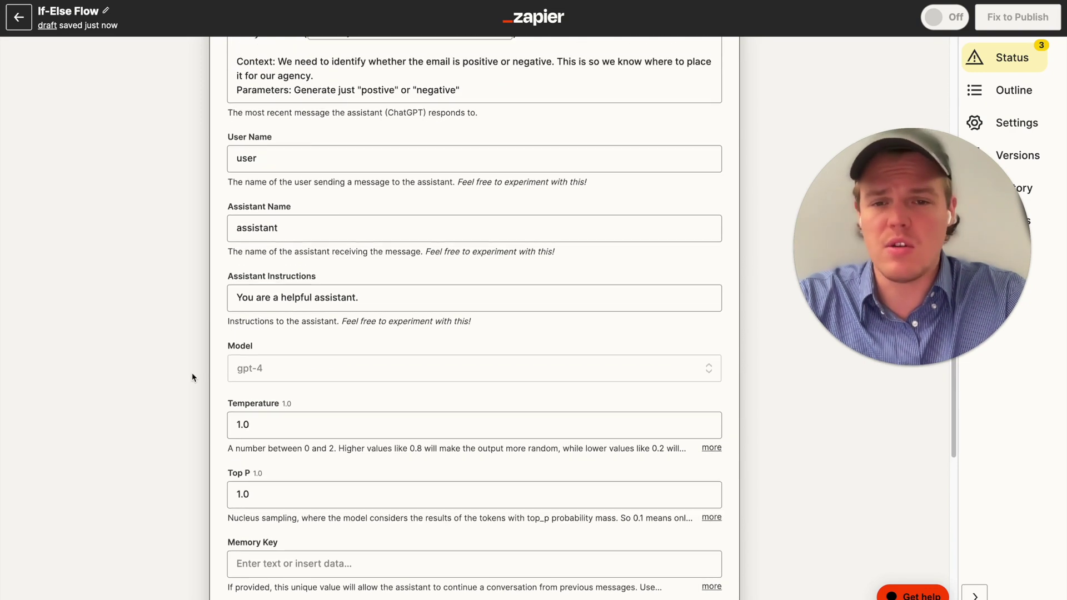
pyautogui.scroll(-2, 192, 378)
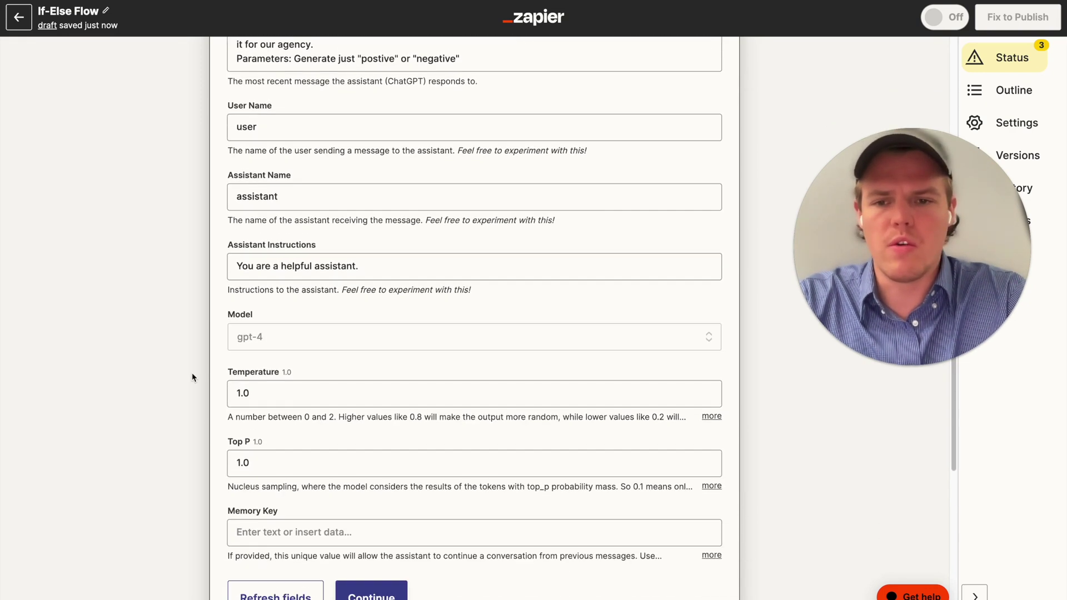
pyautogui.scroll(3, 193, 378)
pyautogui.scroll(-5, 192, 378)
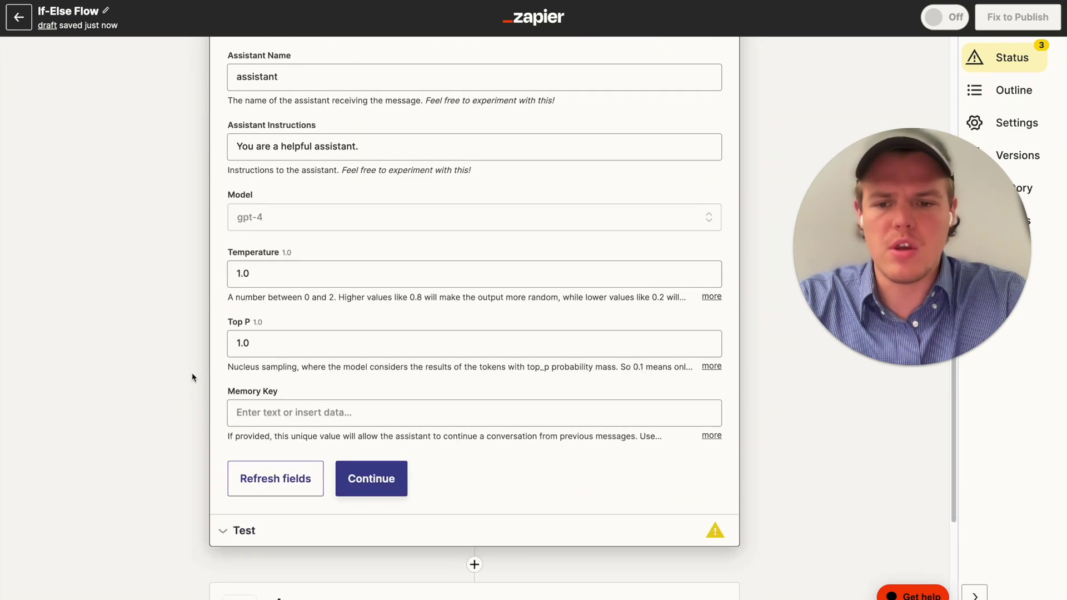
# Set the memory key to 'sentput', save the step, and test it.
pyautogui.click(300, 418)
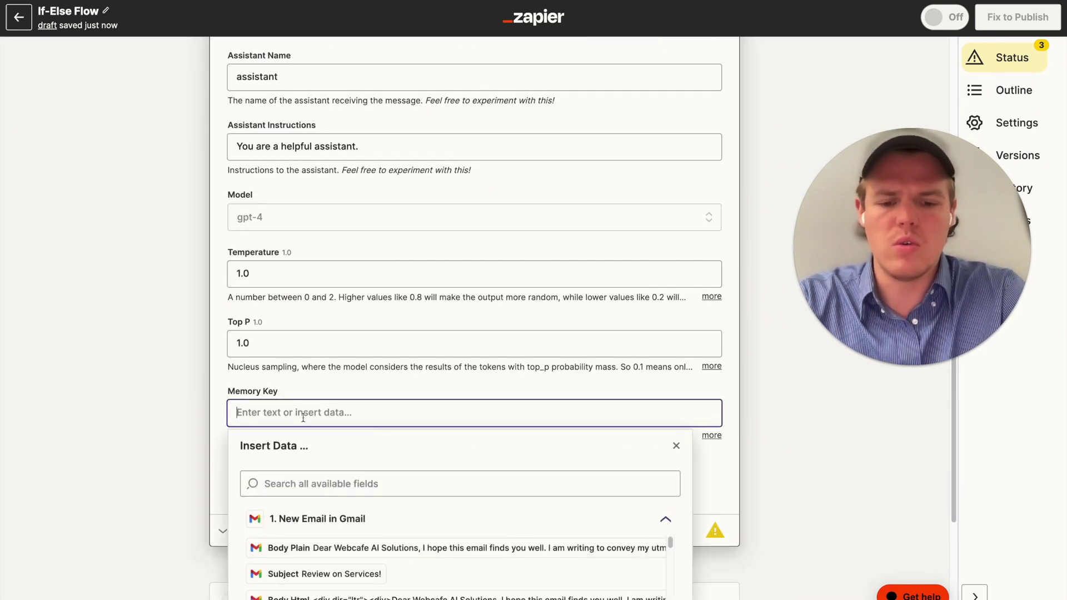
pyautogui.write('outp')
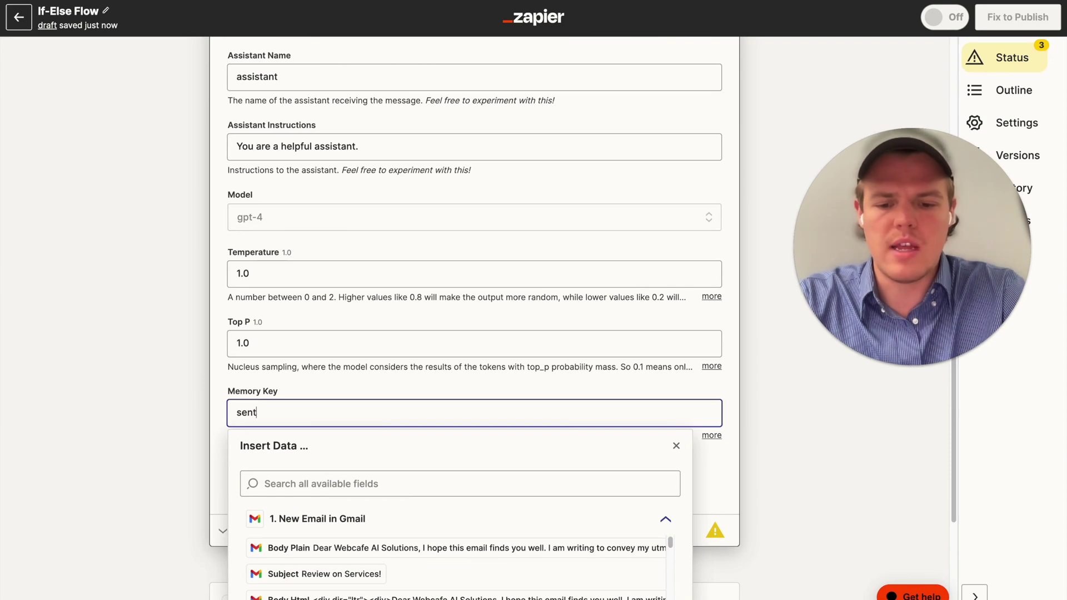
pyautogui.click(183, 422)
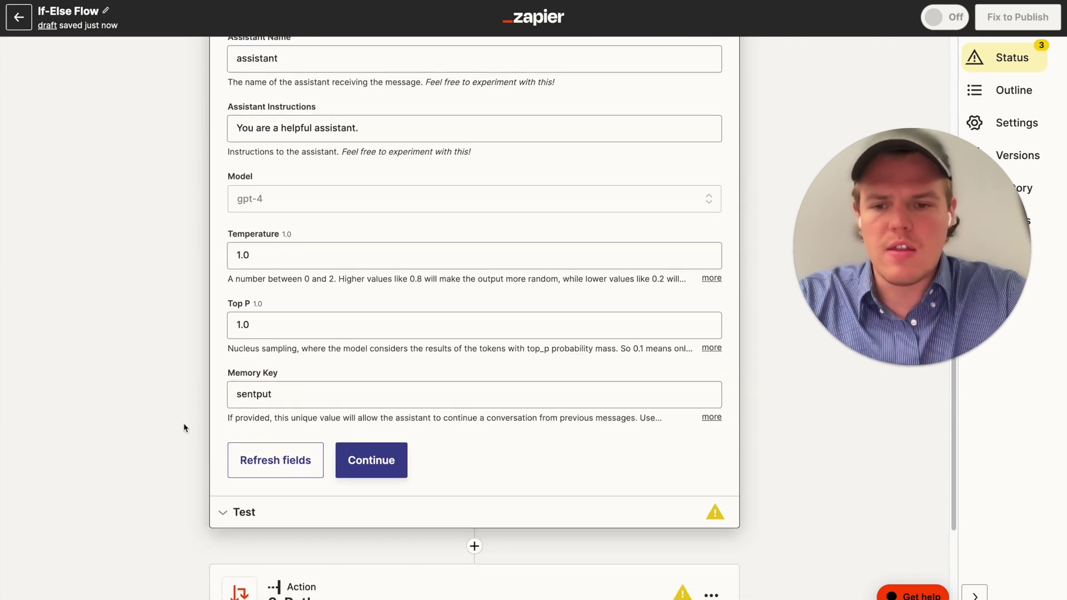
pyautogui.click(390, 454)
pyautogui.click(356, 293)
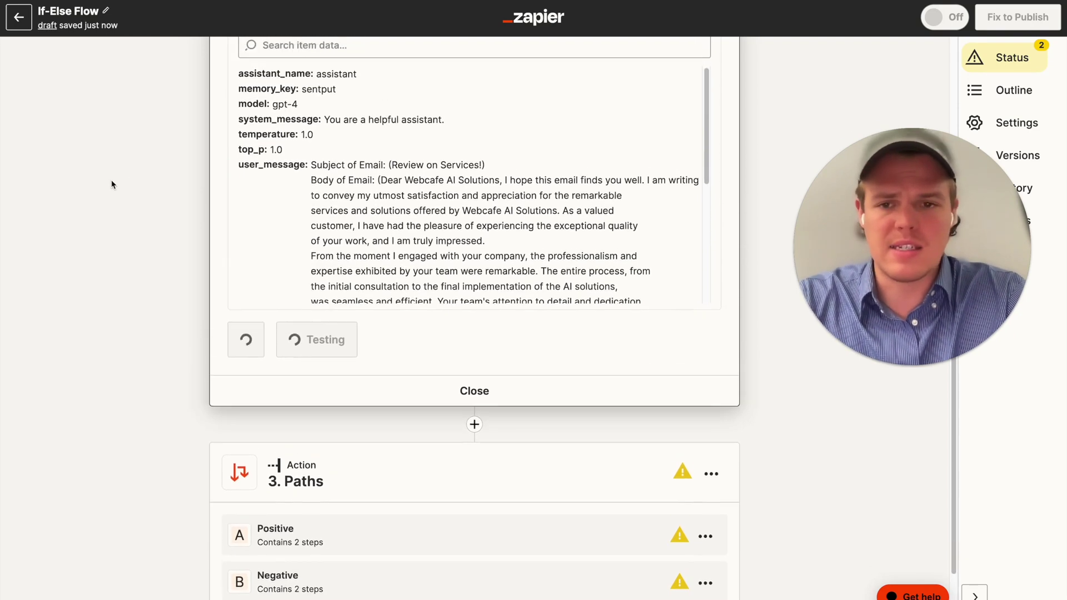
# Check the test response reads 'positive', then return to the action settings.
pyautogui.scroll(-5, 303, 259)
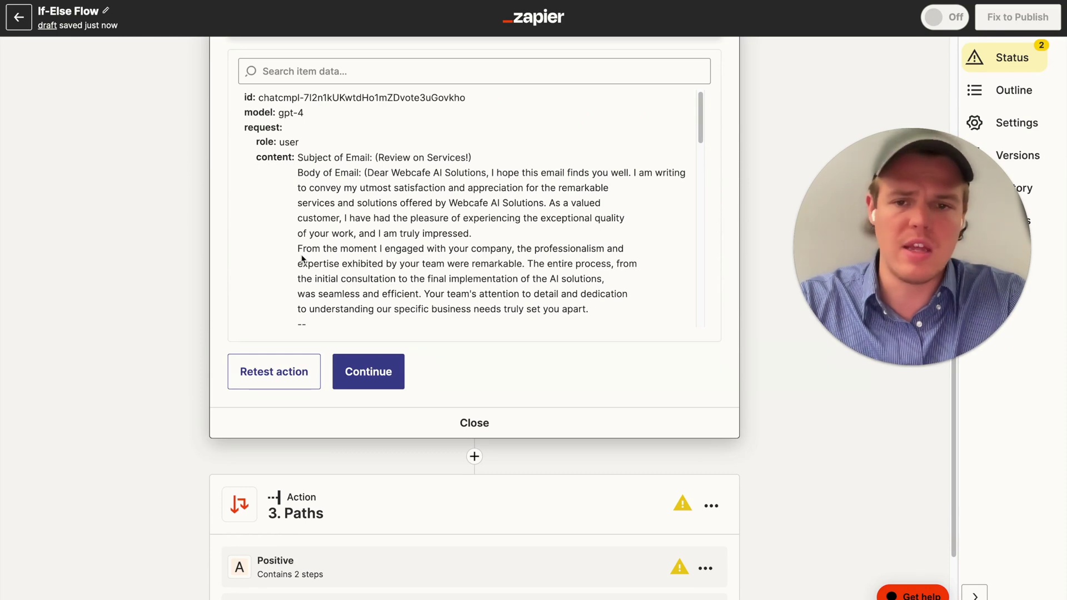
pyautogui.scroll(-10, 378, 256)
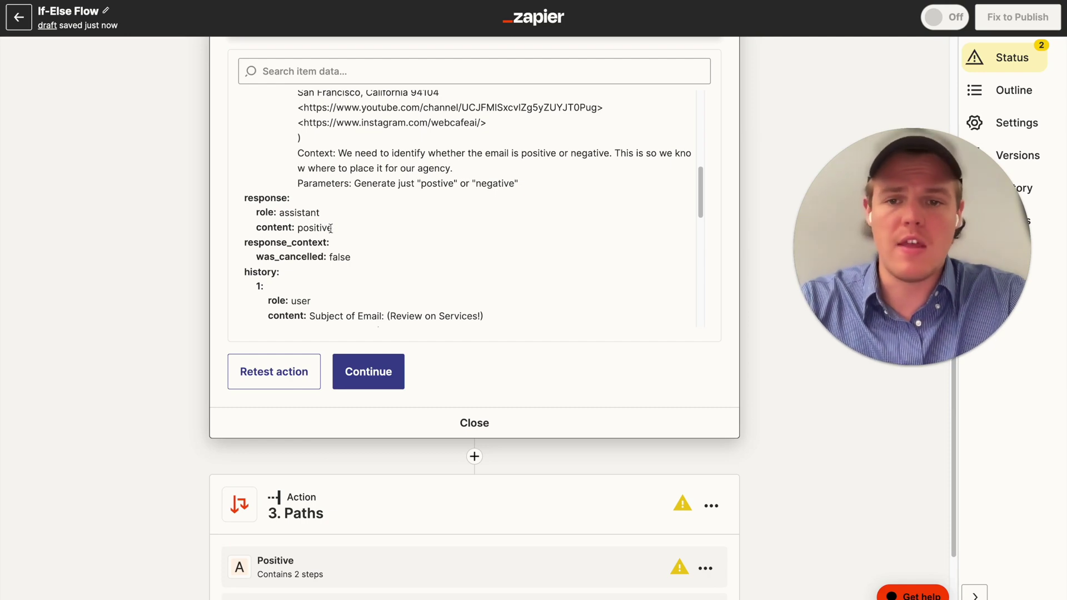
pyautogui.scroll(5, 151, 254)
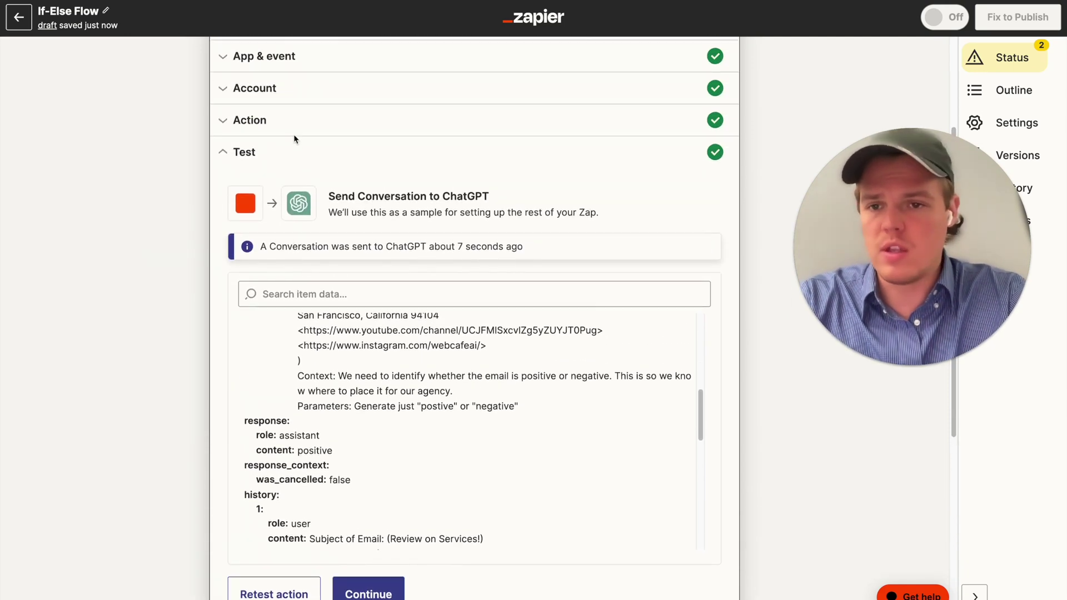
pyautogui.click(300, 132)
# Replace the Subject and Body fields with sample text 'Bad Service' and 'I will never use your services again'.
pyautogui.click(513, 268)
pyautogui.press('BackSpace')
pyautogui.click(460, 252)
pyautogui.press('BackSpace')
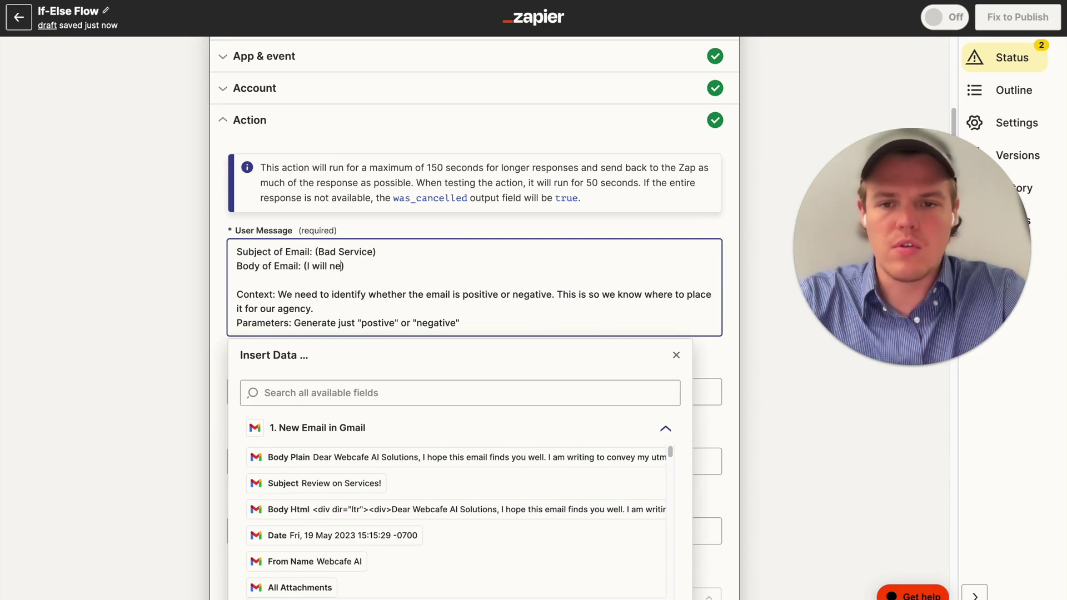
pyautogui.write('your services')
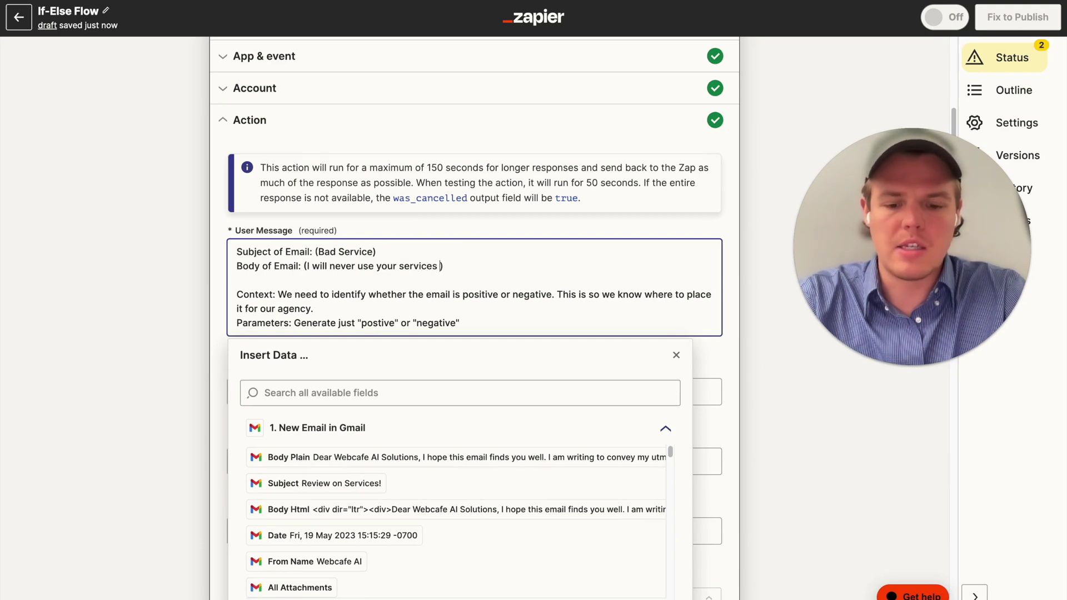
pyautogui.write(' again')
pyautogui.click(87, 314)
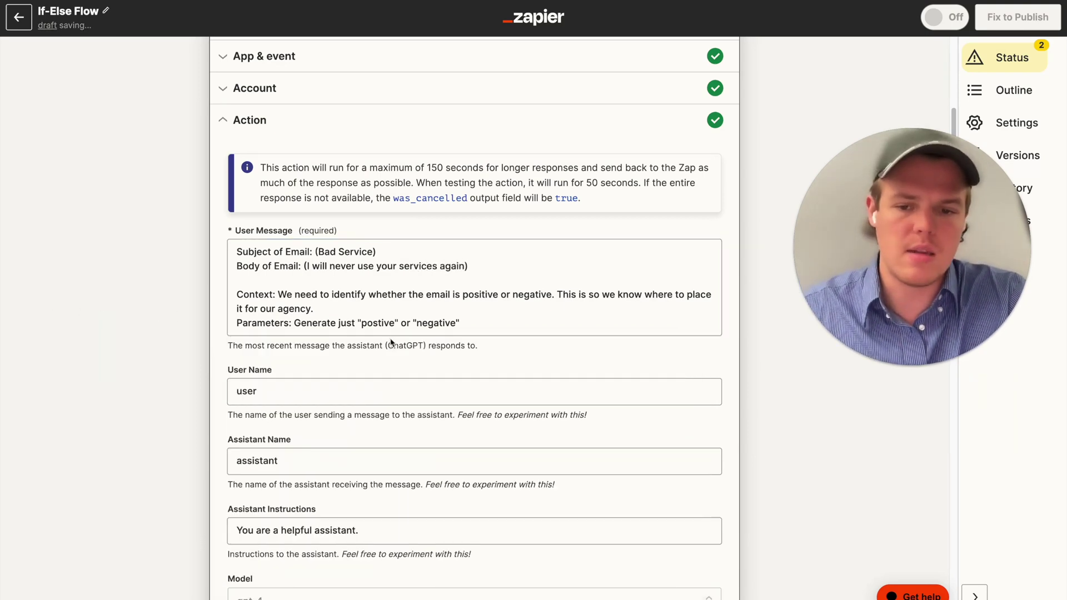
# Retest the step with the negative sample, then select the 'Bad Service' subject.
pyautogui.scroll(-10, 392, 345)
pyautogui.click(382, 255)
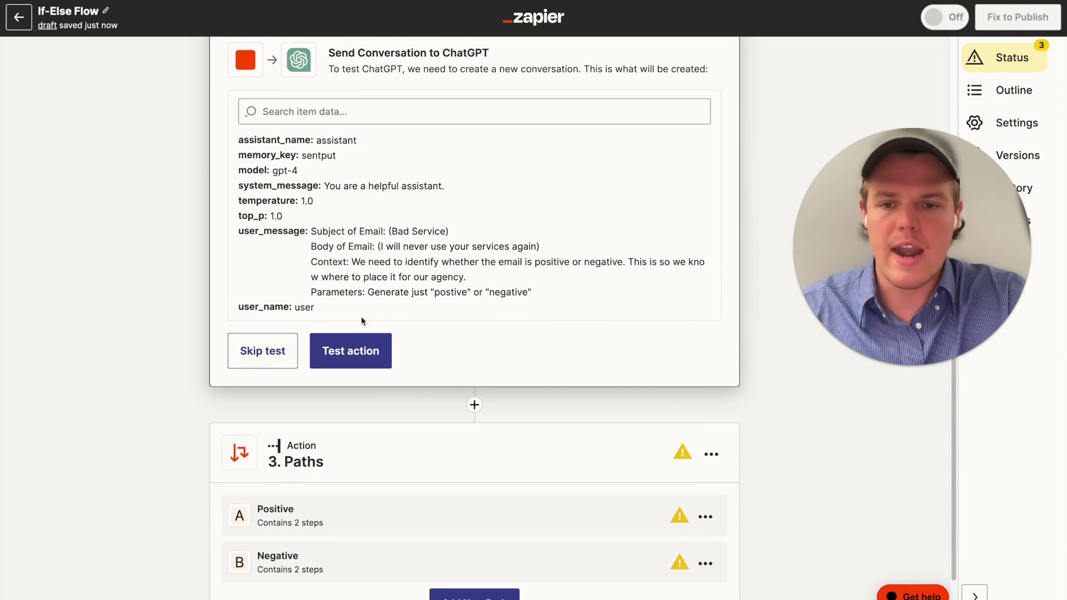
pyautogui.click(346, 349)
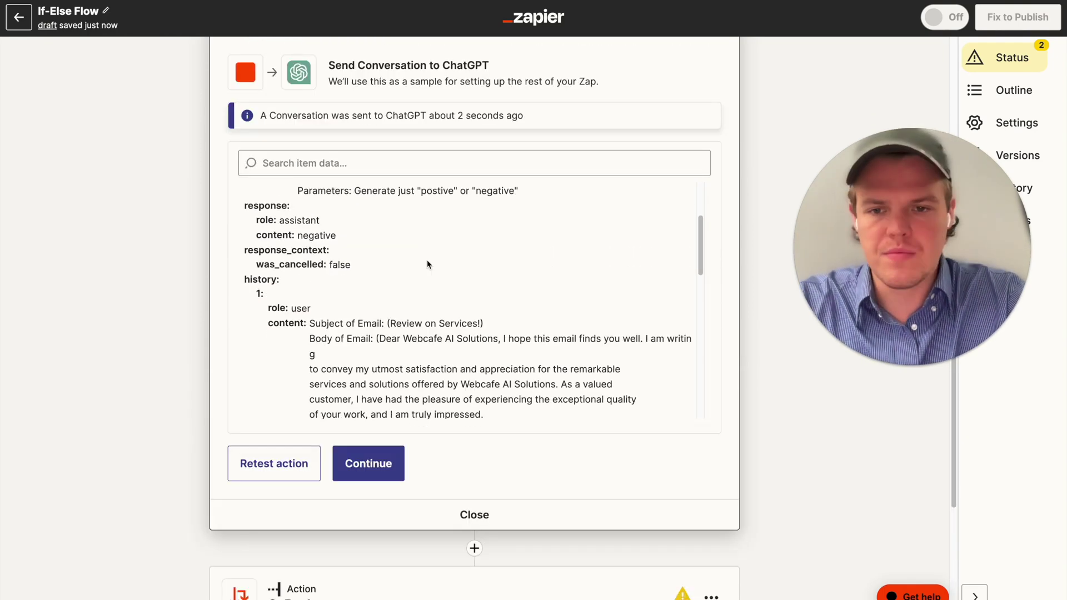
pyautogui.scroll(5, 162, 250)
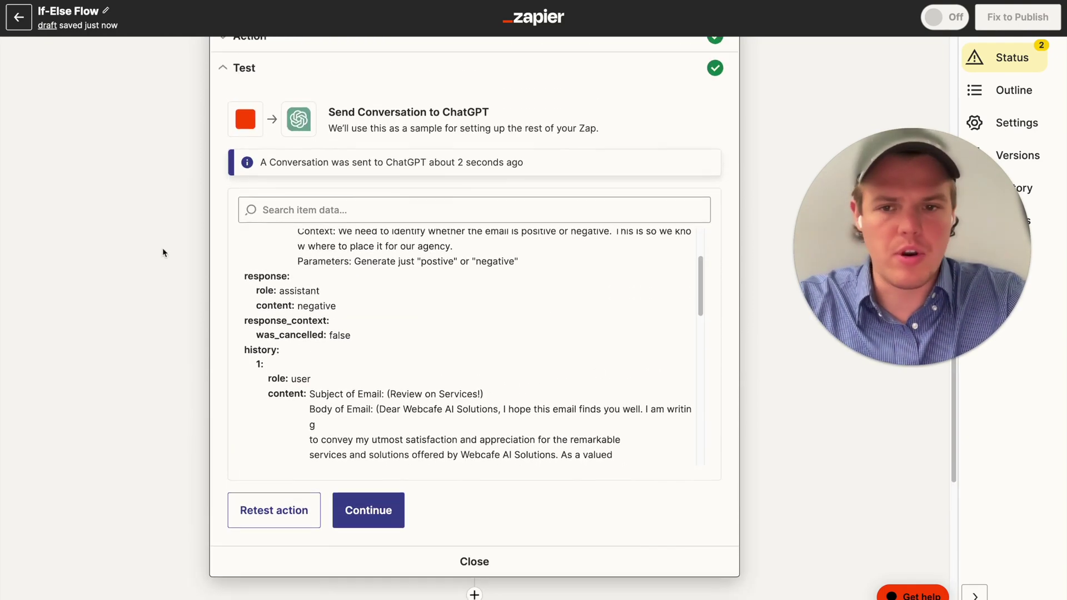
pyautogui.click(309, 190)
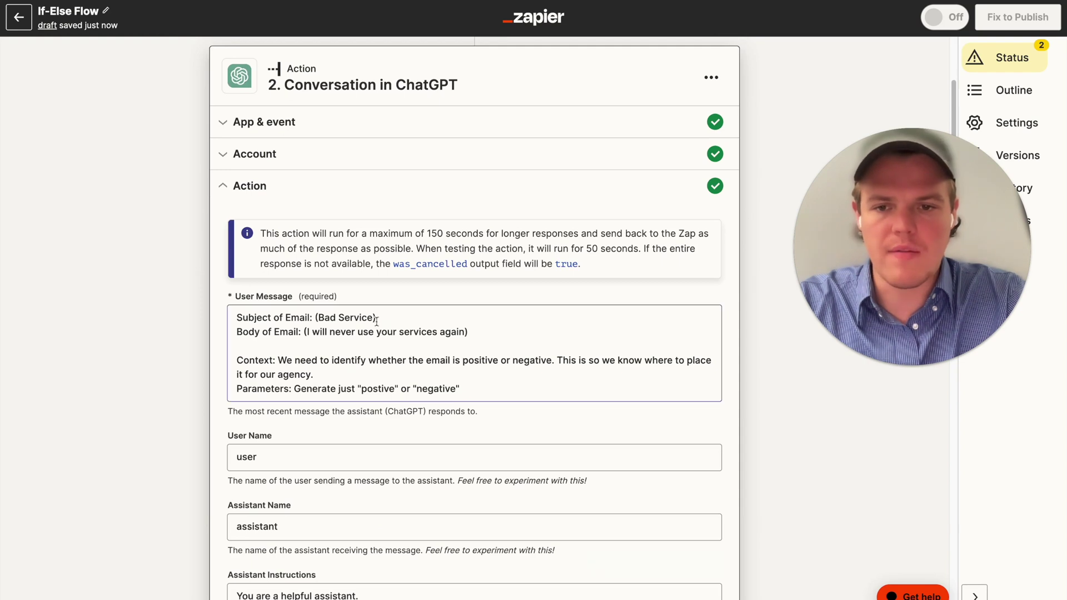
pyautogui.moveTo(376, 319); pyautogui.dragTo(332, 317)
# Replace the sample subject text in the ChatGPT prompt with the email's Subject field.
pyautogui.press('BackSpace')
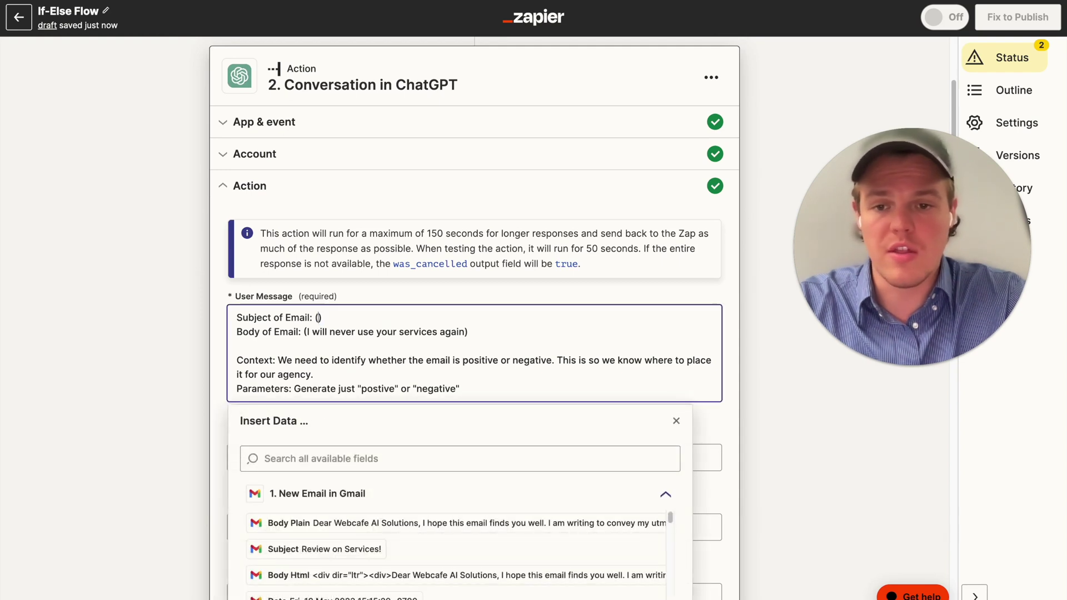
pyautogui.scroll(-5, 418, 364)
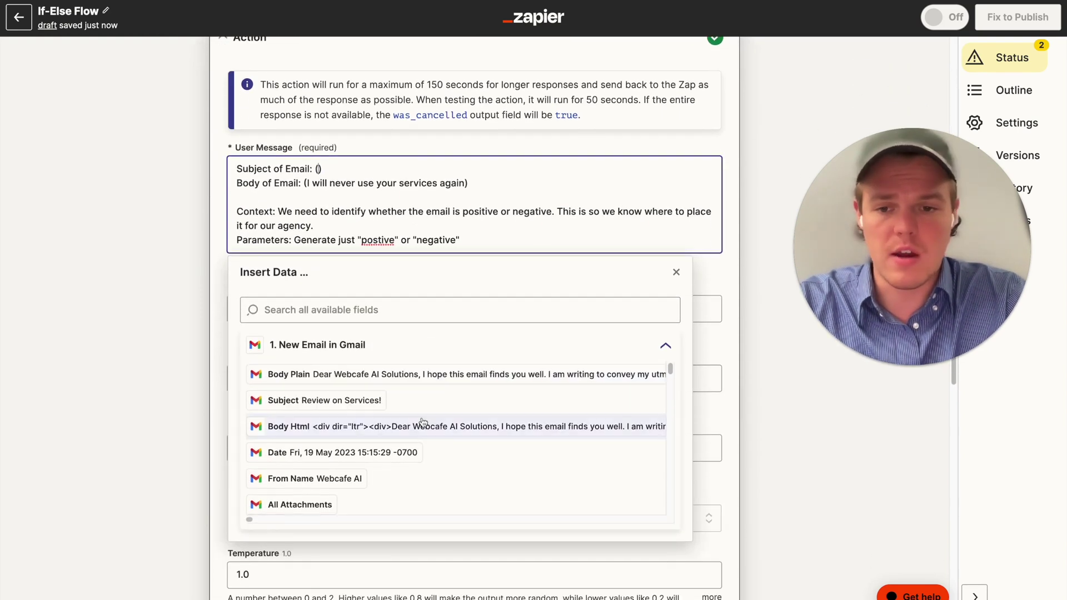
pyautogui.click(444, 375)
pyautogui.press('BackSpace')
pyautogui.click(445, 310)
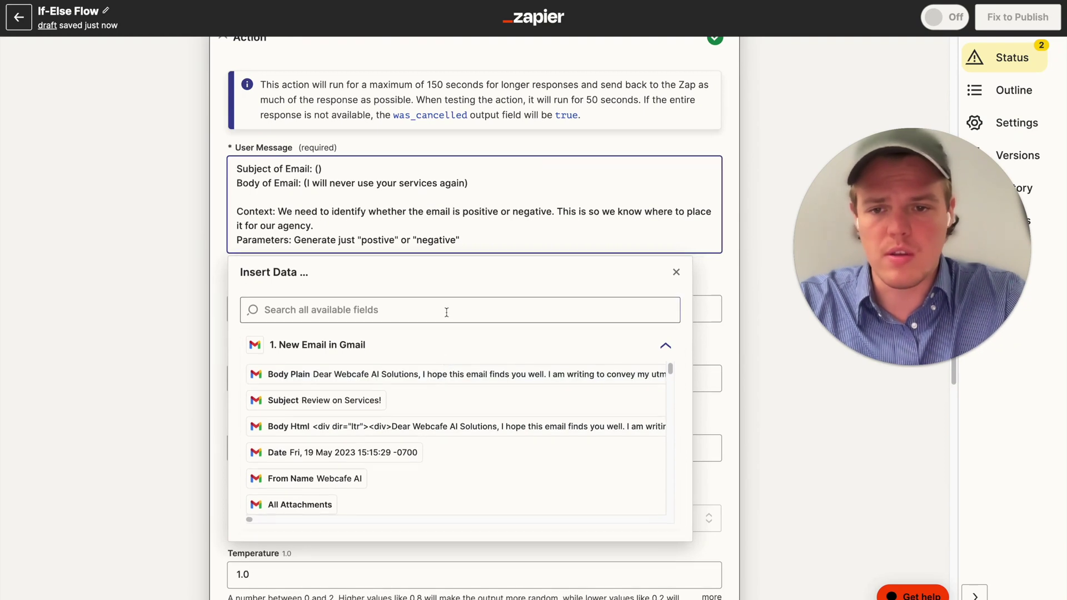
pyautogui.write('subje')
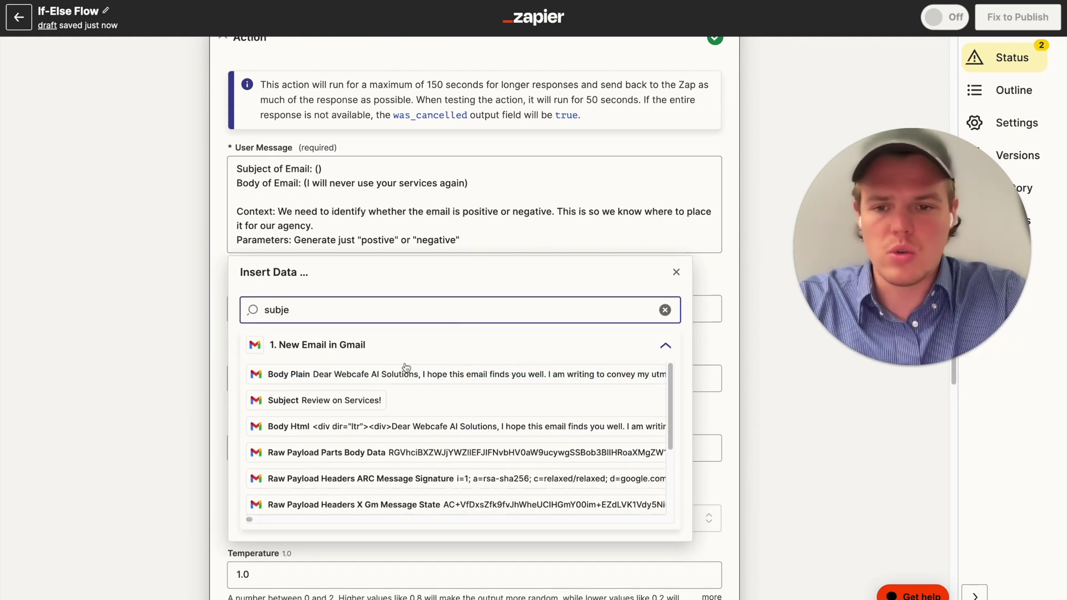
pyautogui.click(375, 401)
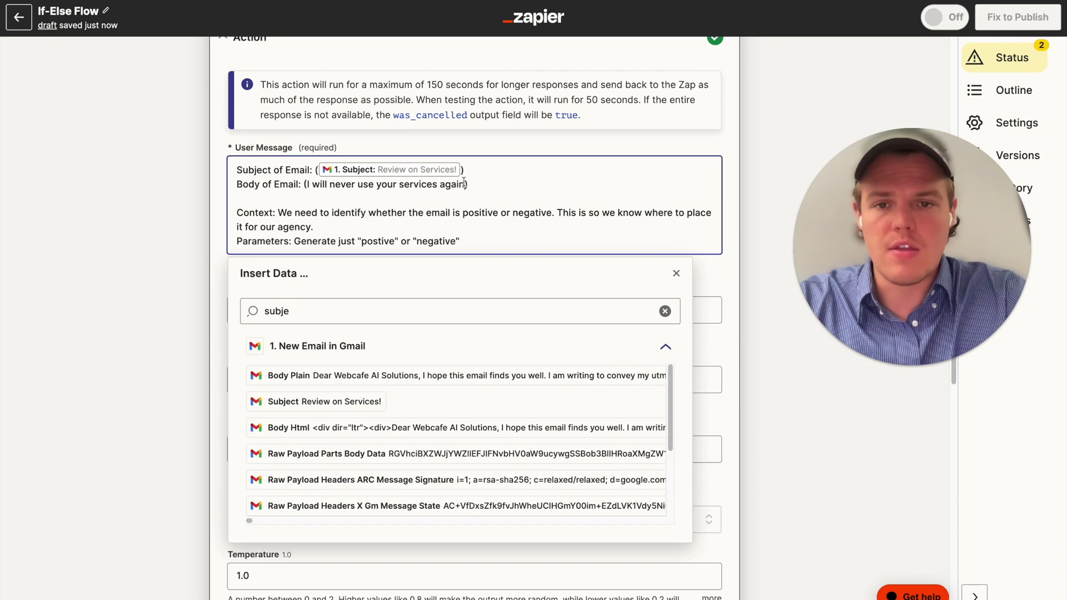
# Replace the sample body text in the prompt with the email's Body Plain field.
pyautogui.moveTo(464, 184); pyautogui.dragTo(304, 184)
pyautogui.press('BackSpace')
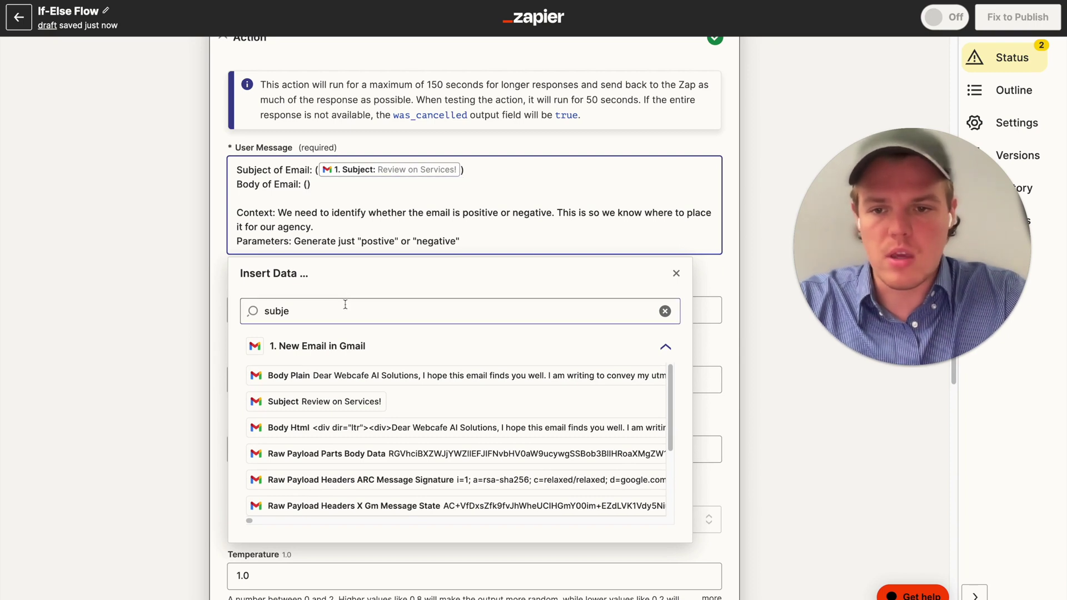
pyautogui.doubleClick(333, 311)
pyautogui.write('plain')
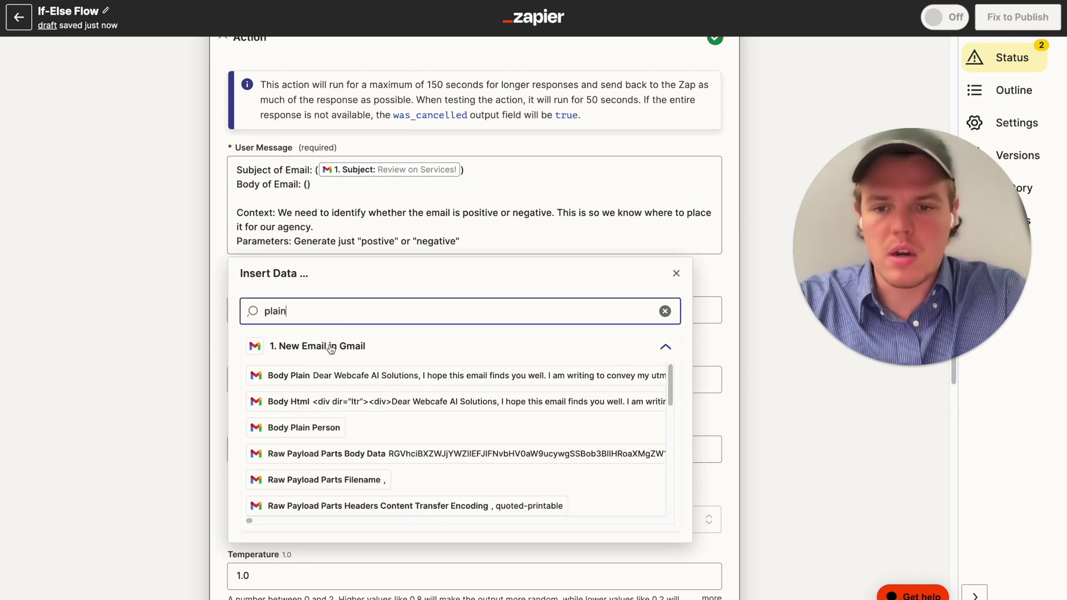
pyautogui.click(289, 375)
pyautogui.click(149, 352)
# Save the ChatGPT settings, test the step, and mark it complete.
pyautogui.scroll(-7, 389, 361)
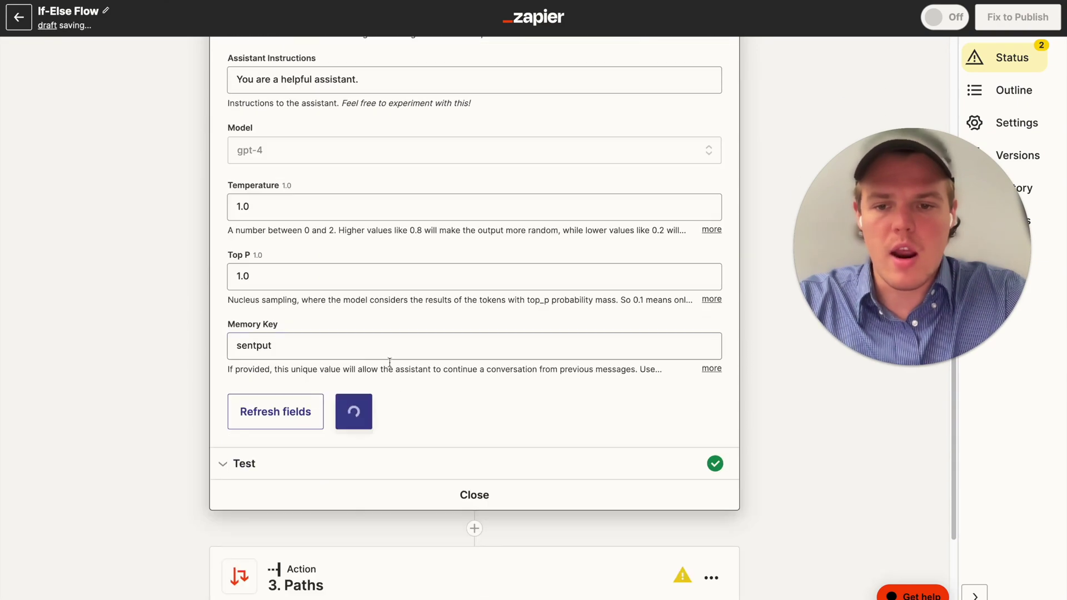
pyautogui.click(369, 411)
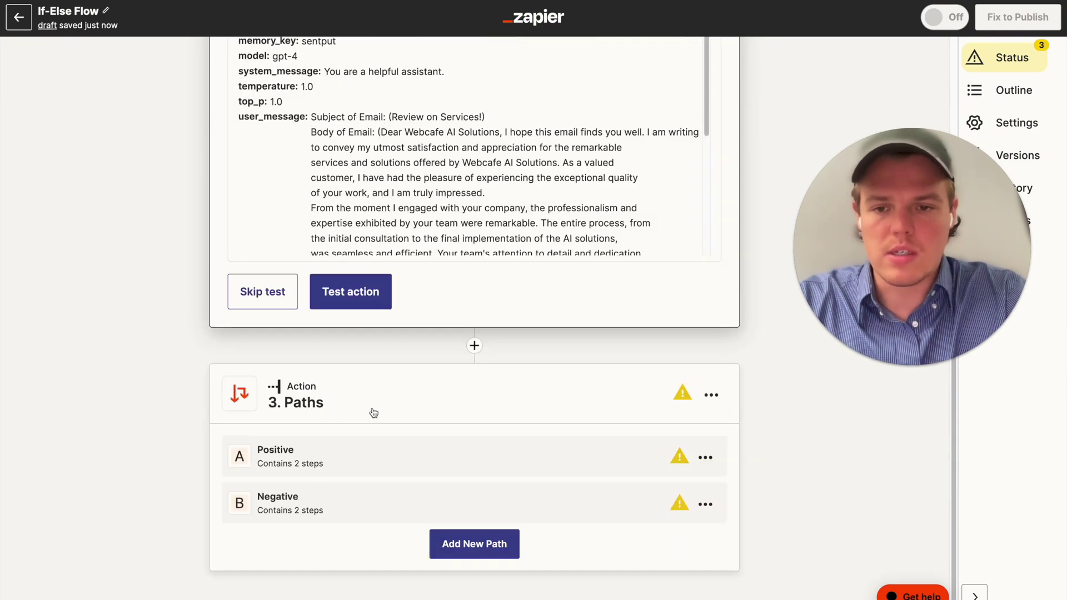
pyautogui.click(362, 292)
pyautogui.scroll(8, 107, 265)
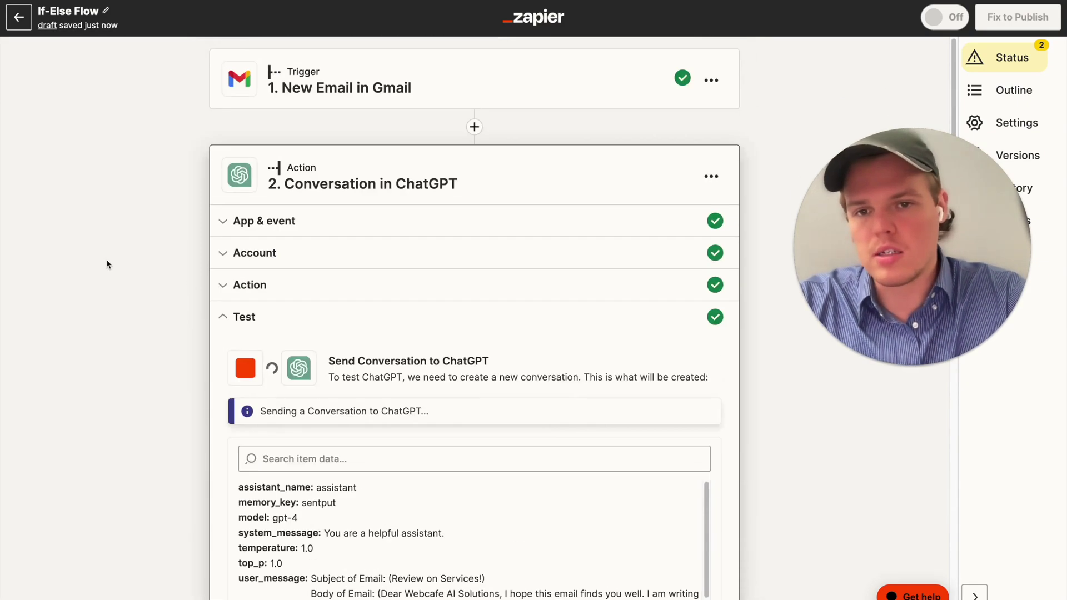
pyautogui.scroll(-9, 107, 265)
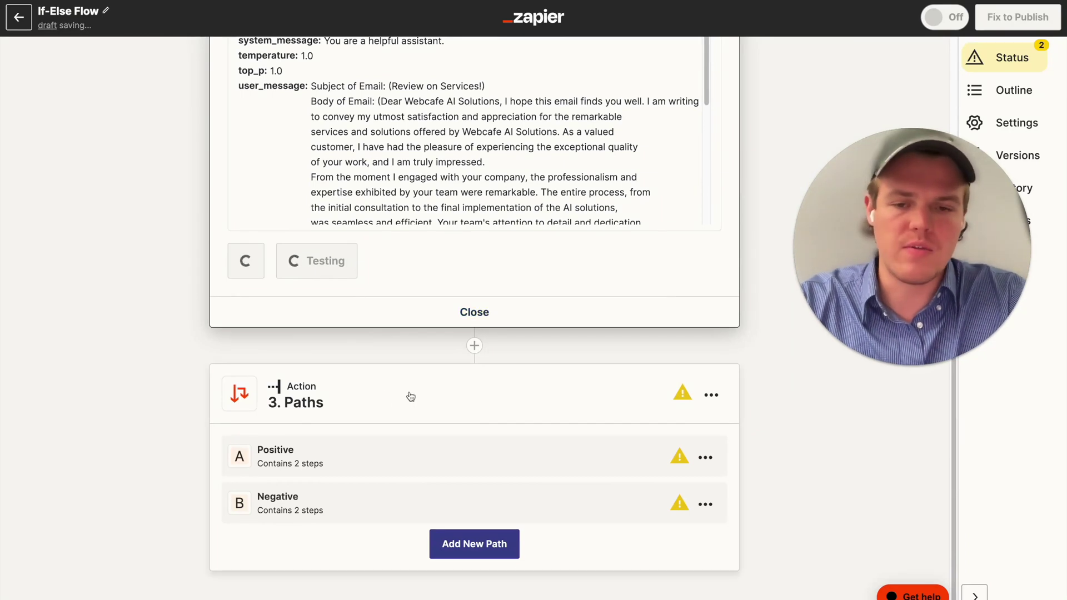
pyautogui.click(354, 276)
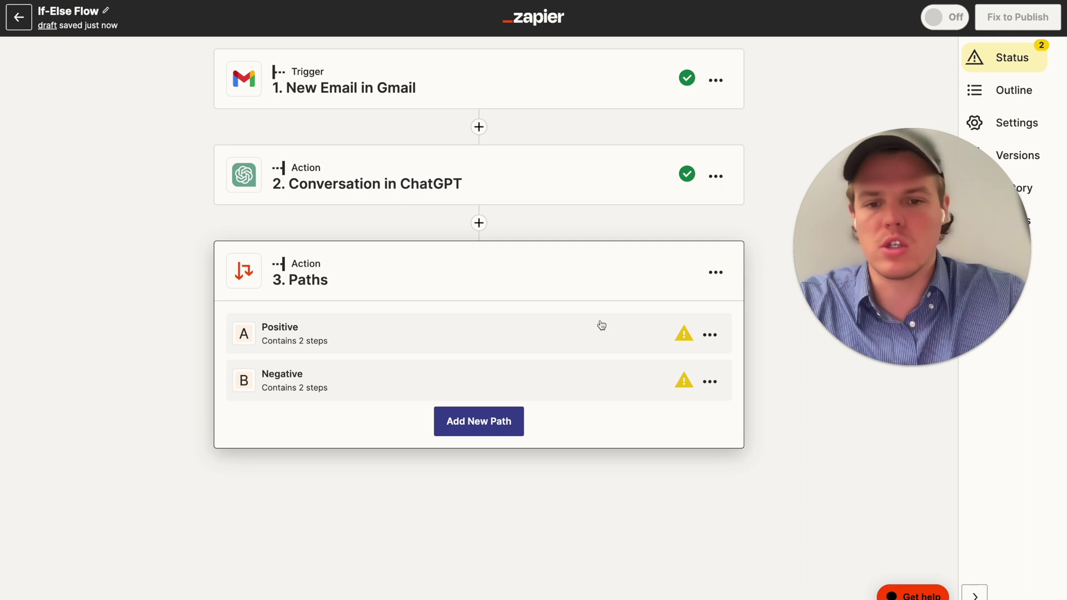
# Base the Positive path rule on Assistant Response Message with (Text) Exactly matches.
pyautogui.click(565, 349)
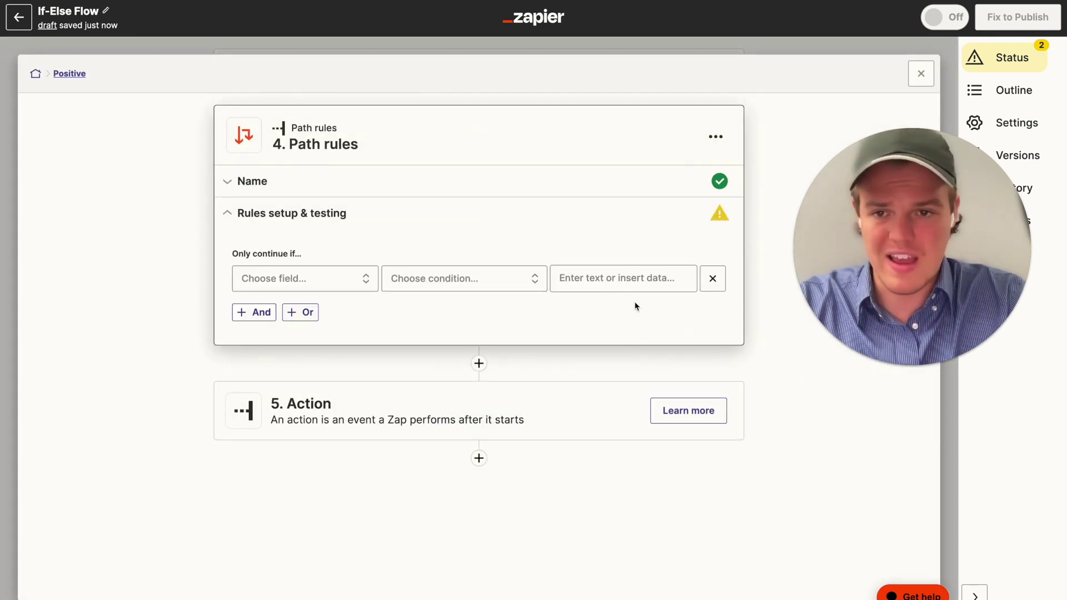
pyautogui.click(357, 280)
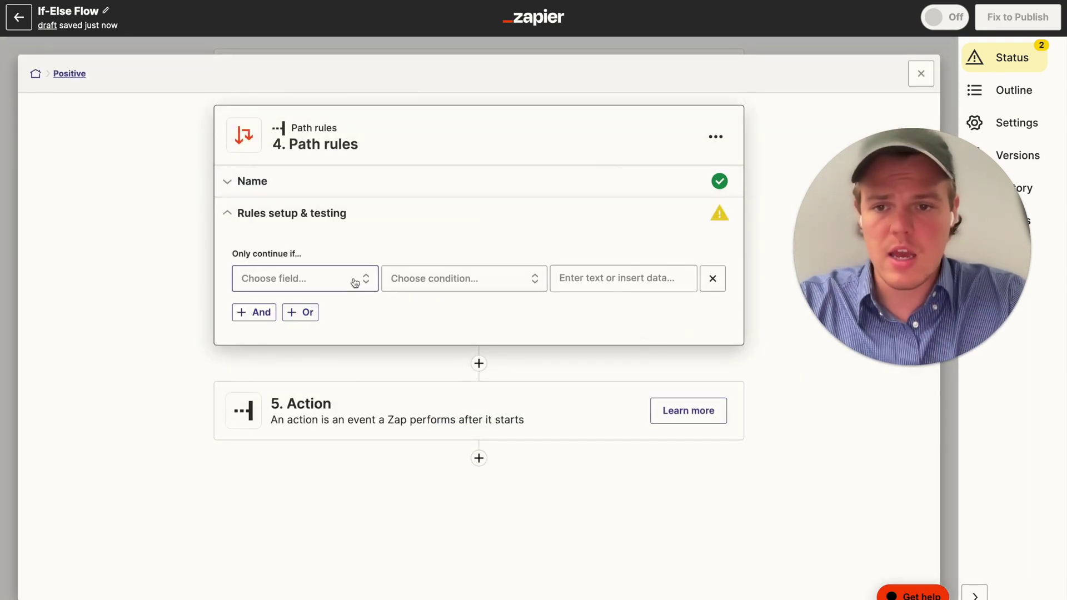
pyautogui.click(405, 418)
pyautogui.scroll(-5, 425, 453)
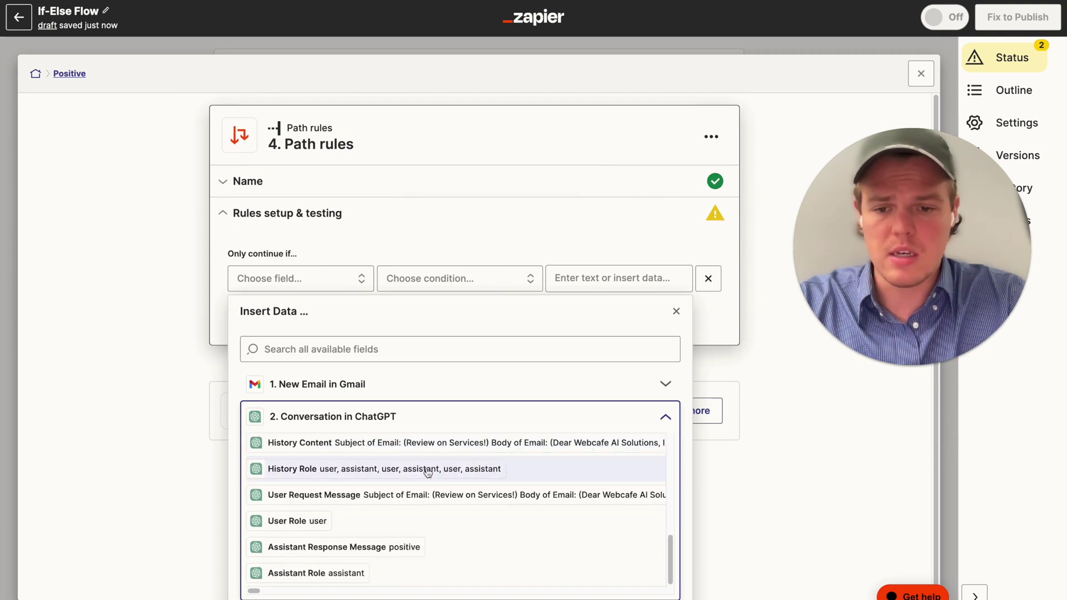
pyautogui.click(408, 535)
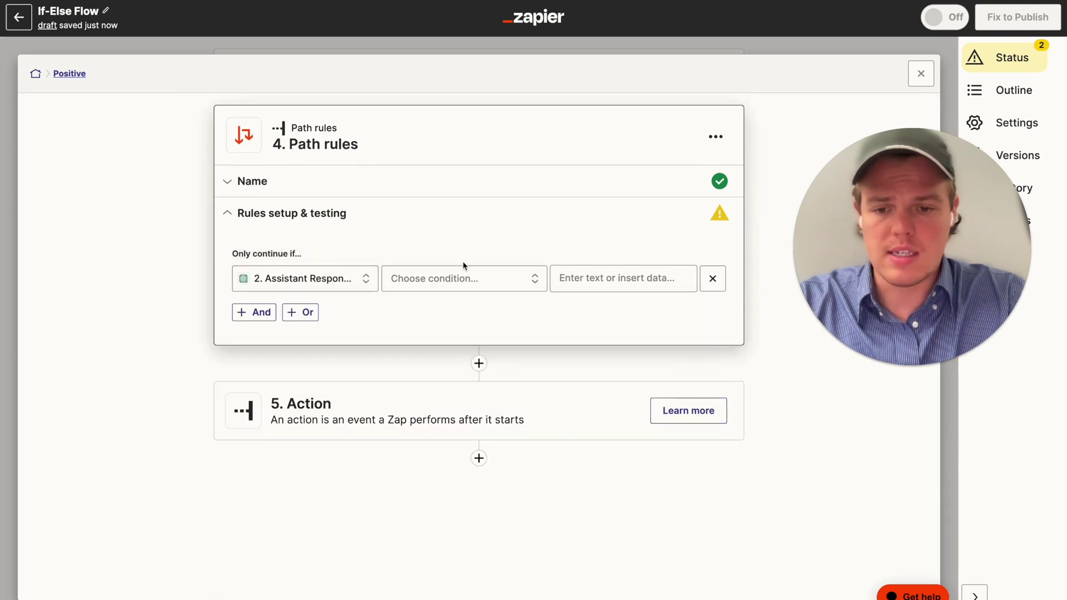
pyautogui.click(451, 281)
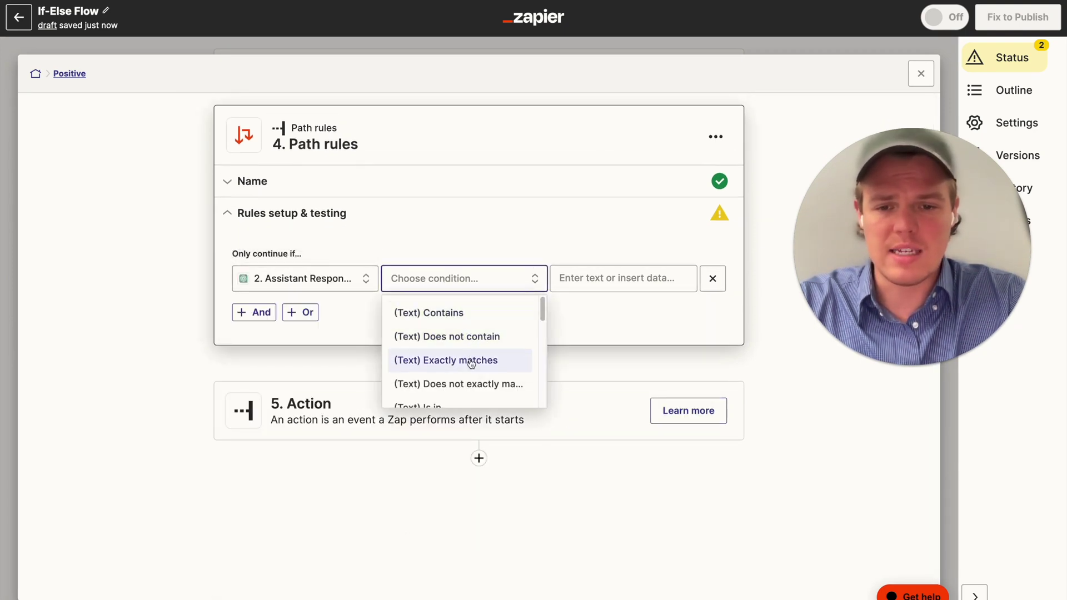
pyautogui.click(471, 361)
# Enter 'positive' as the match value, test the rule, and close the path editor.
pyautogui.click(623, 278)
pyautogui.write('positive')
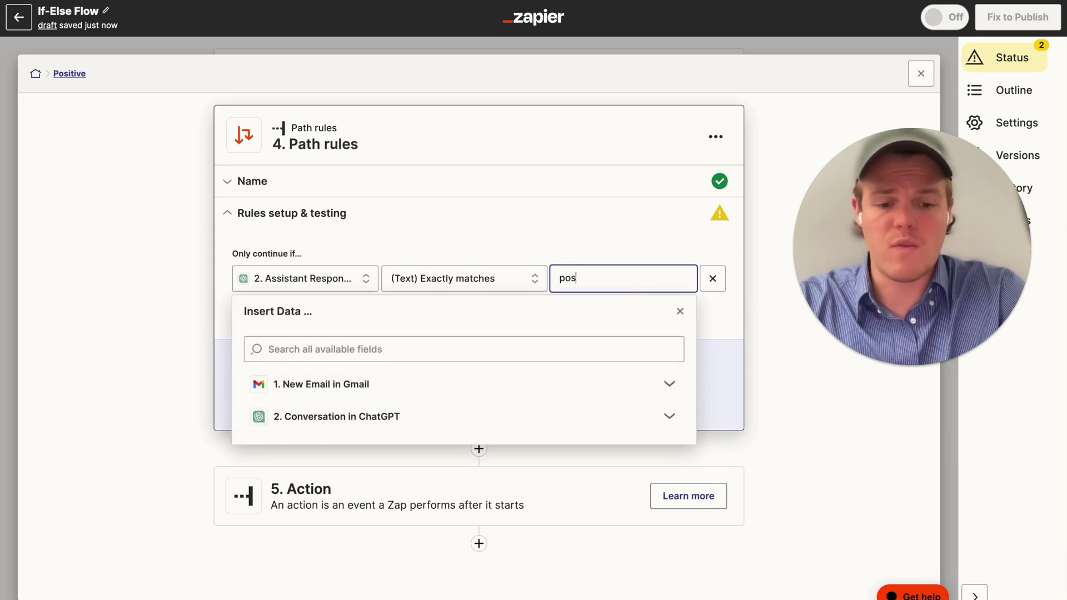
pyautogui.click(631, 241)
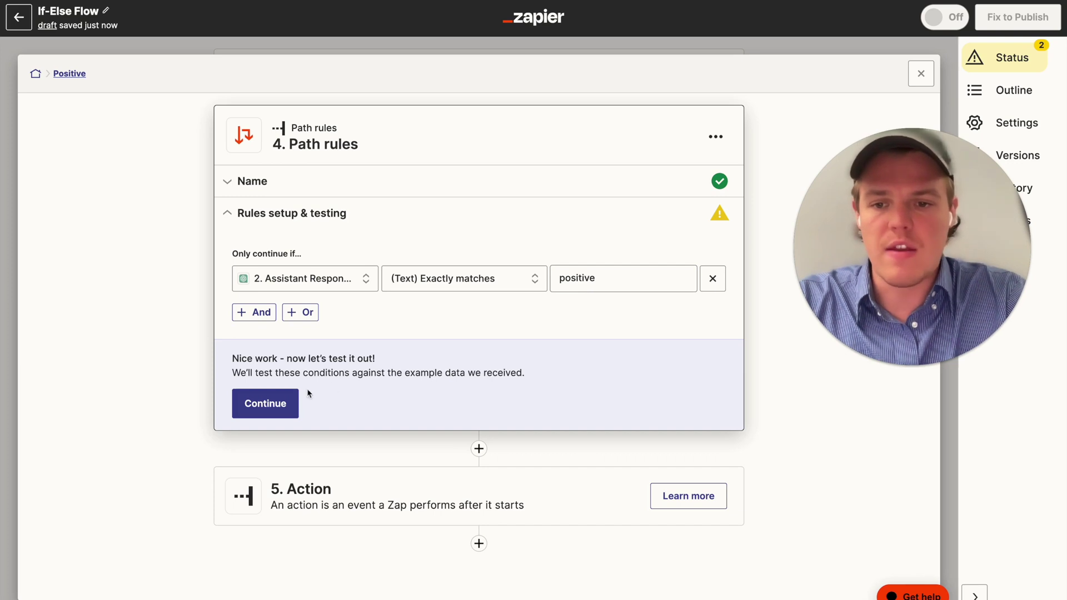
pyautogui.click(293, 404)
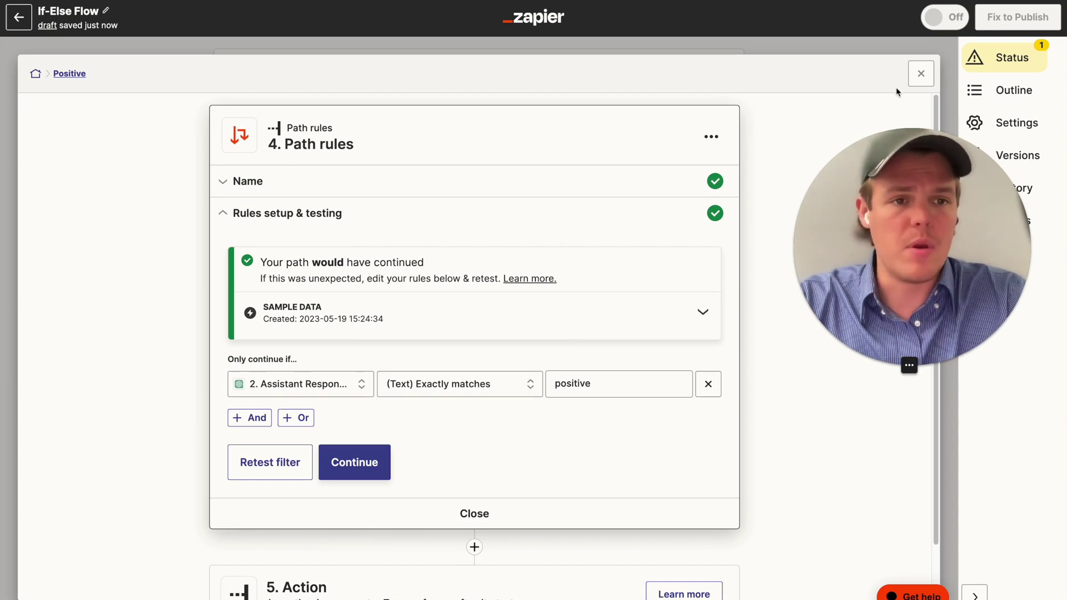
pyautogui.click(908, 81)
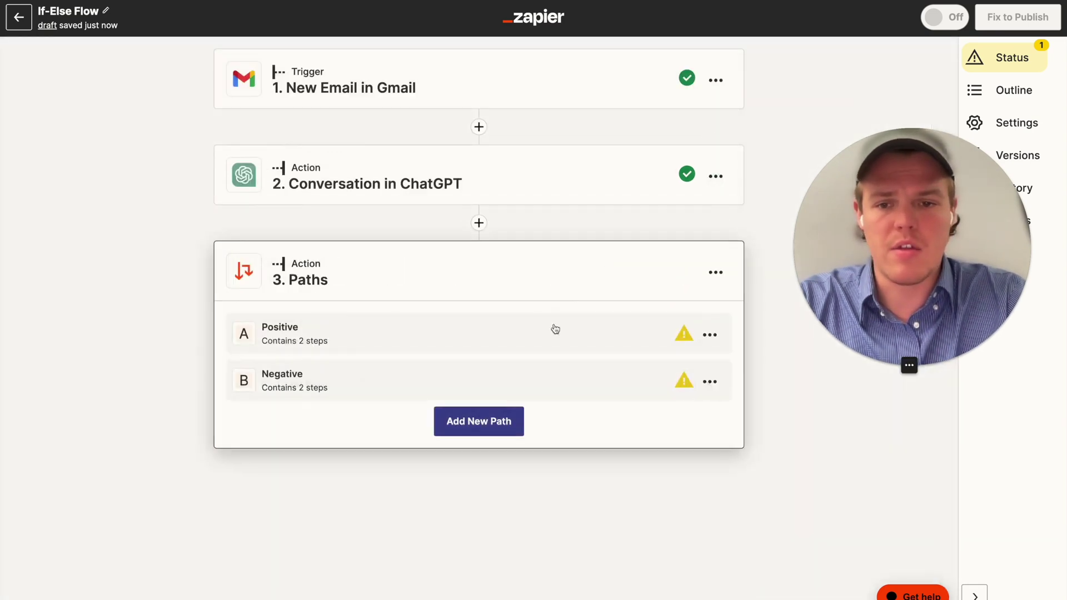
# Base the Negative path rule on Assistant Response Message with (Text) Exactly matches.
pyautogui.click(517, 373)
pyautogui.click(332, 277)
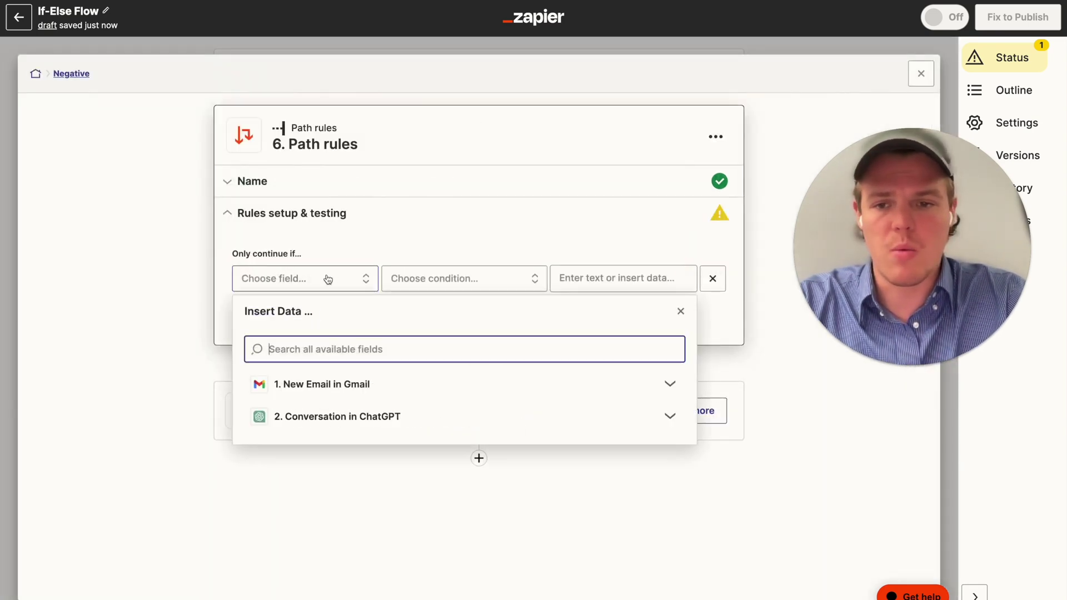
pyautogui.click(328, 413)
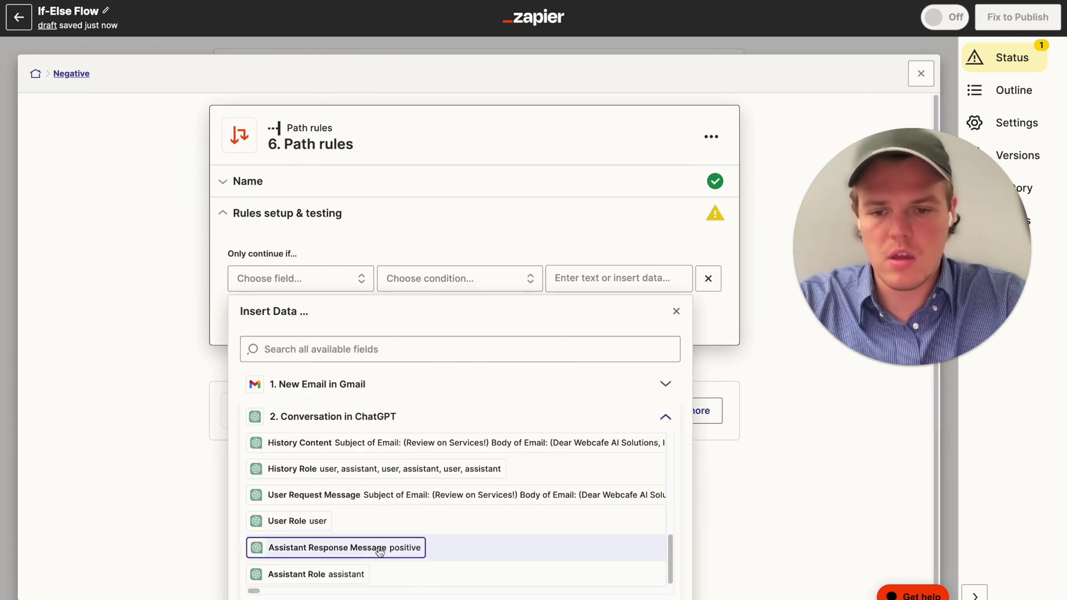
pyautogui.click(362, 548)
pyautogui.click(462, 277)
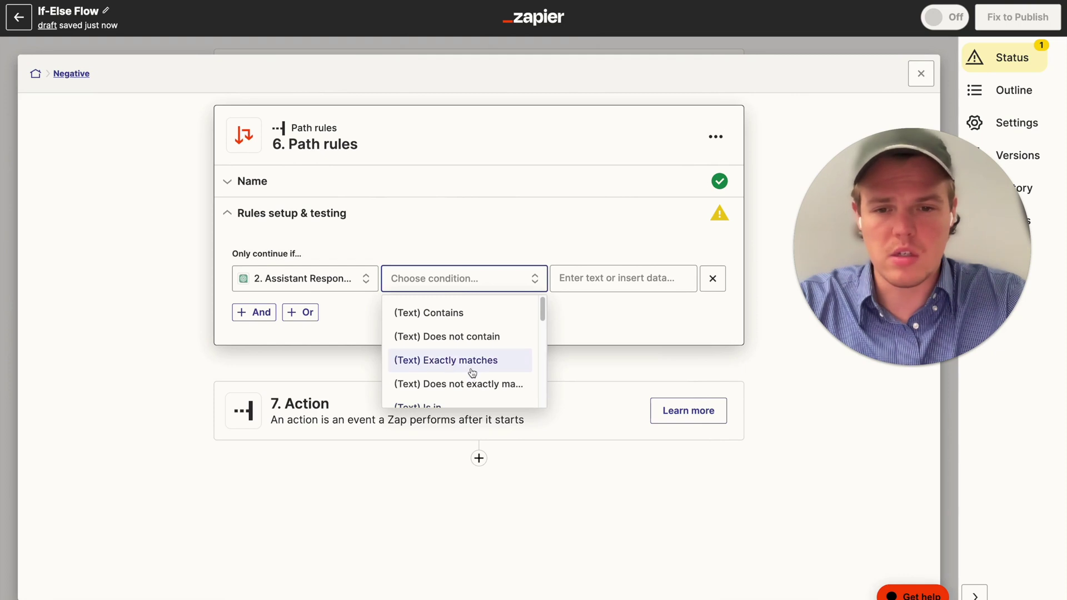
pyautogui.click(471, 360)
# Enter 'negative' as the match value and test the rule against sample data.
pyautogui.click(644, 279)
pyautogui.write('negative')
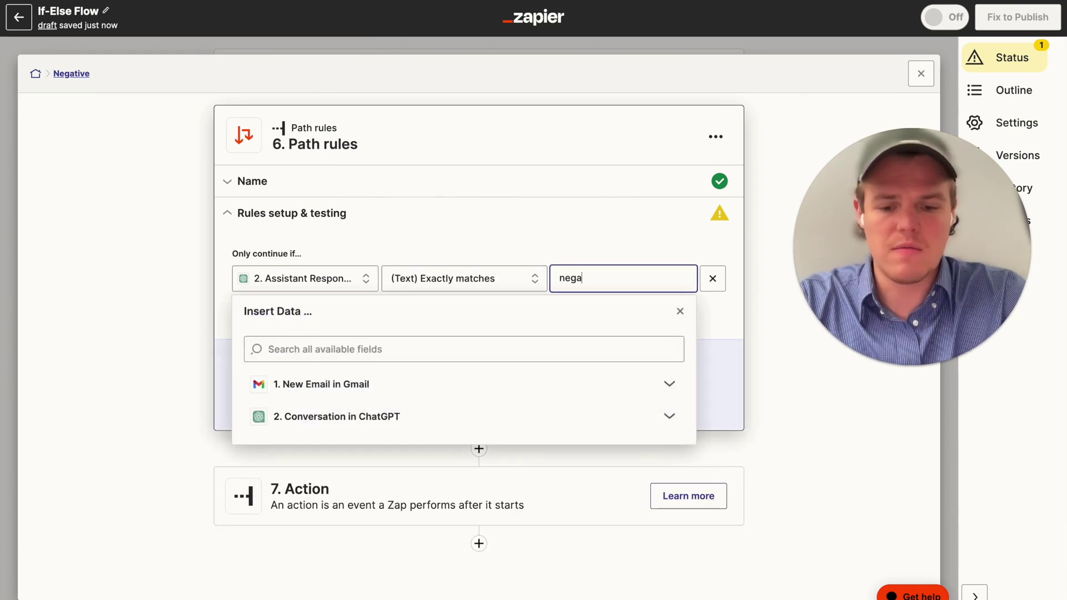
pyautogui.click(643, 234)
pyautogui.click(276, 405)
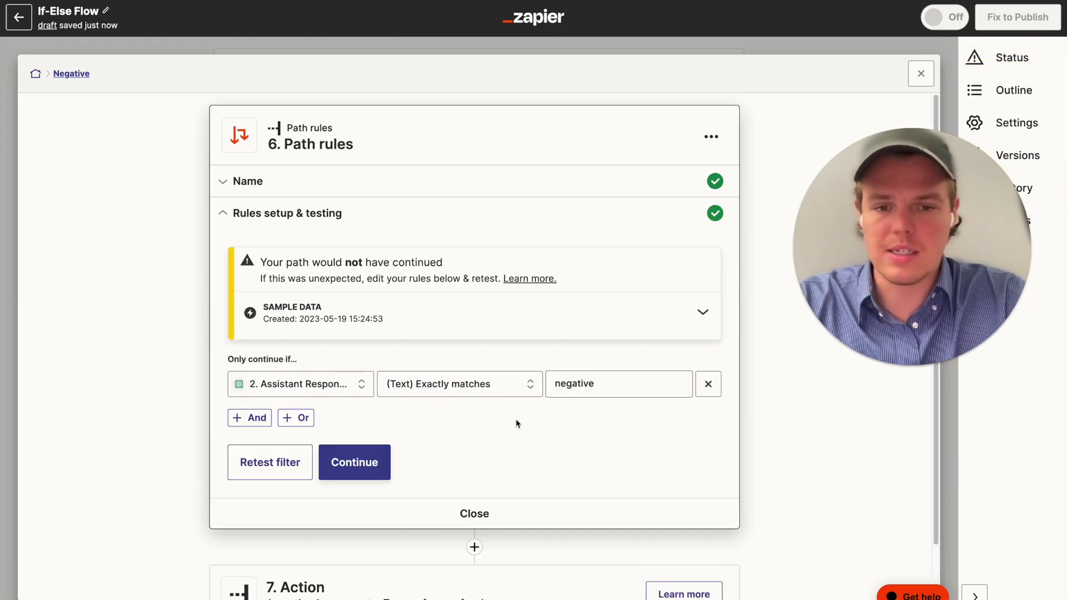
pyautogui.scroll(-2, 615, 424)
pyautogui.scroll(2, 614, 424)
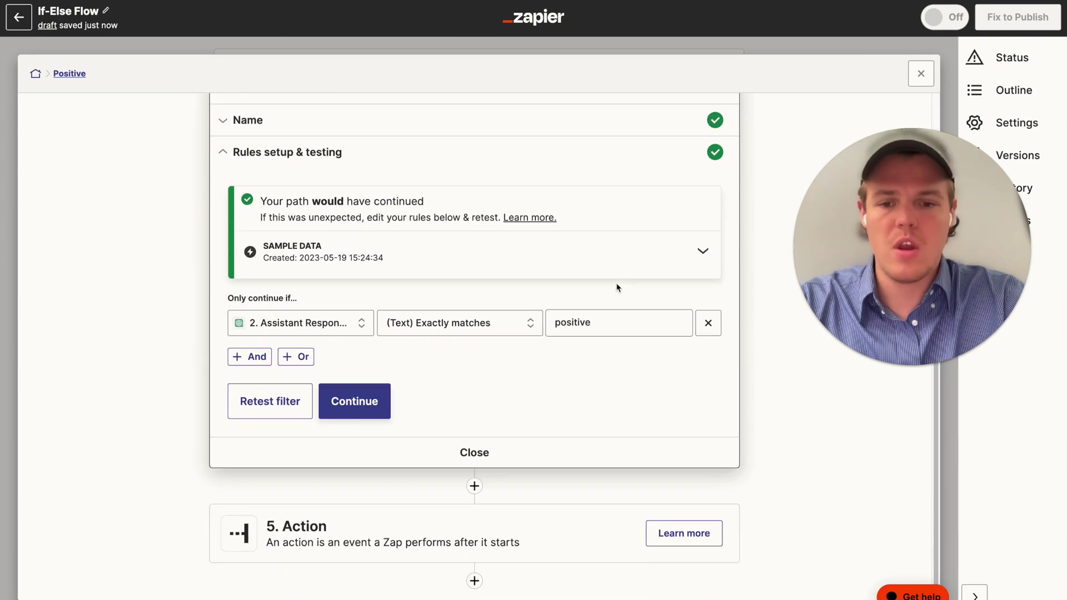
pyautogui.scroll(2, 616, 287)
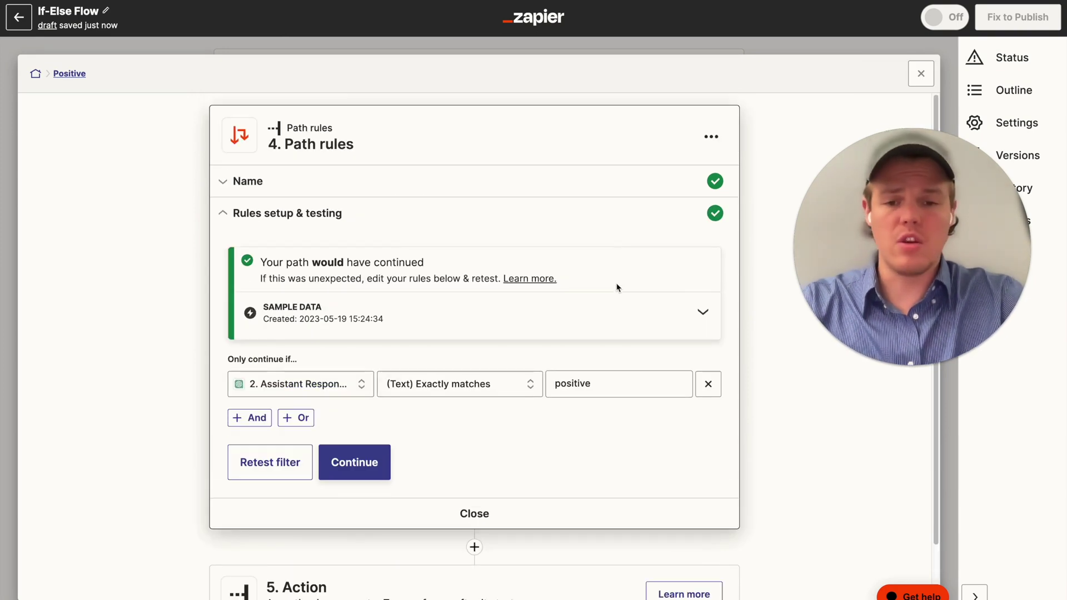
pyautogui.scroll(-2, 616, 288)
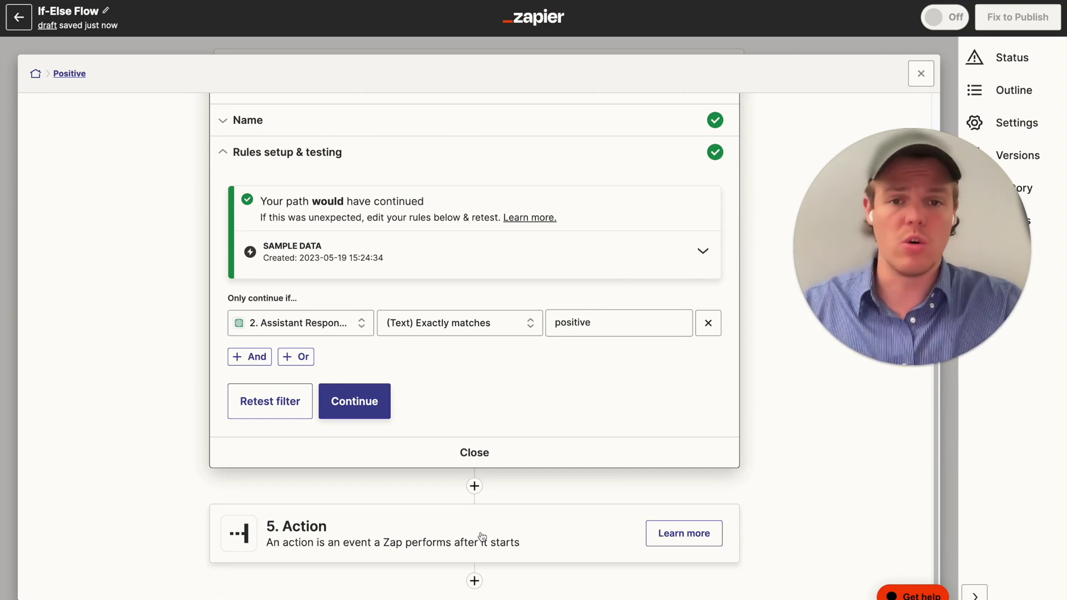
pyautogui.click(920, 73)
pyautogui.click(484, 382)
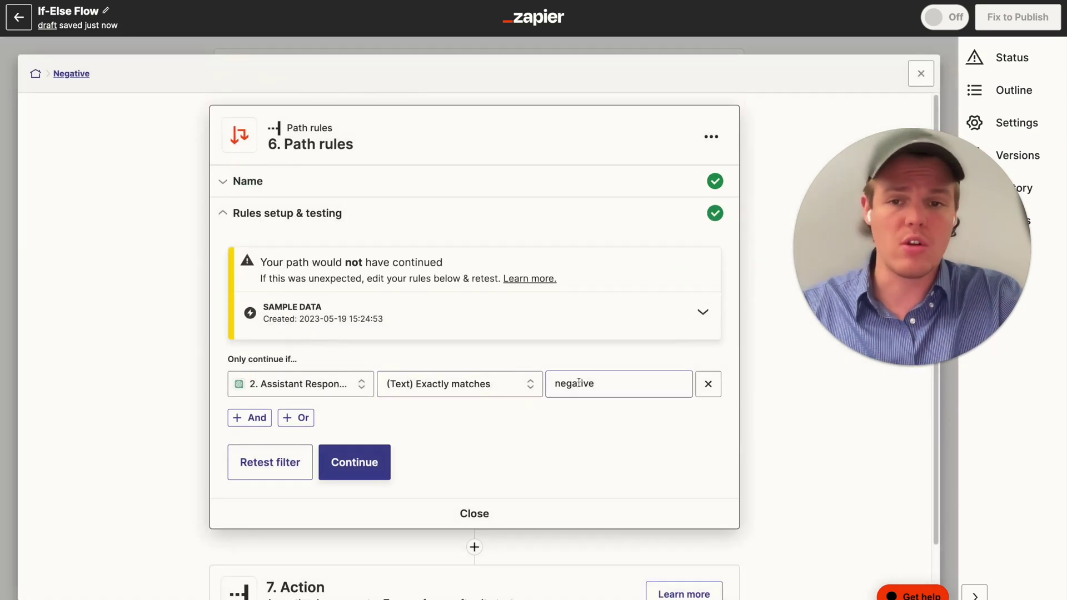
pyautogui.scroll(-2, 579, 383)
pyautogui.scroll(-1, 578, 382)
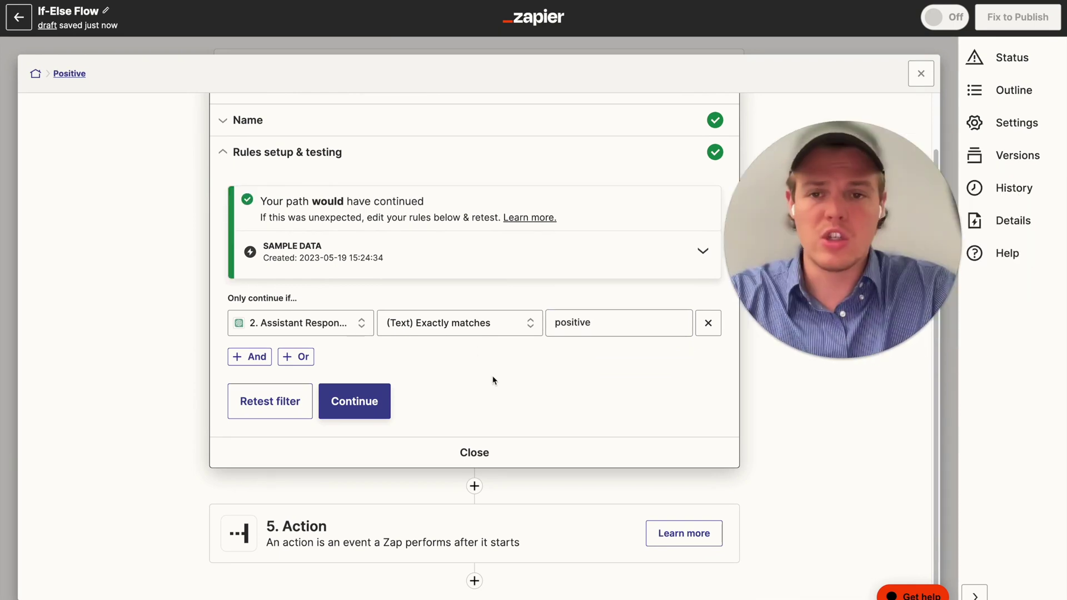
pyautogui.scroll(3, 493, 376)
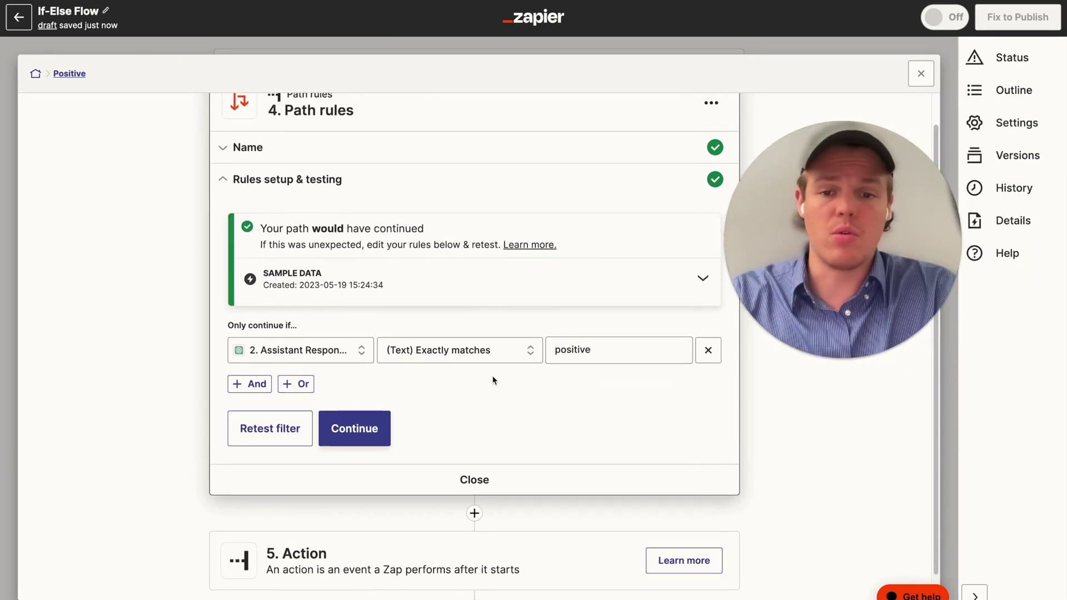
pyautogui.scroll(-3, 493, 380)
# Search the app list and make Gmail the app for step 5.
pyautogui.click(495, 539)
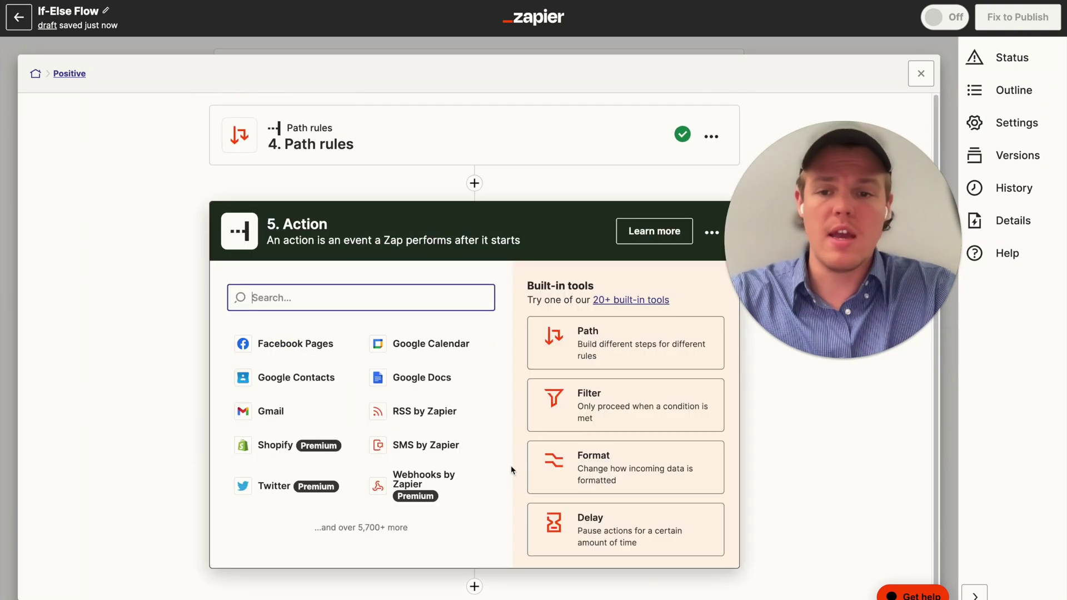
pyautogui.write('email')
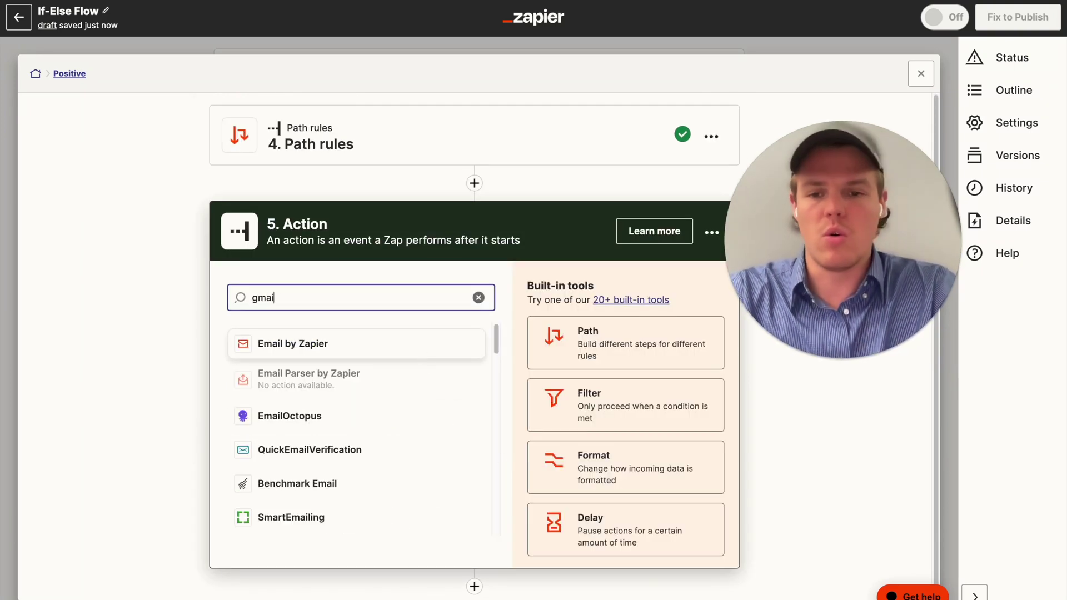
pyautogui.write('l')
pyautogui.click(386, 348)
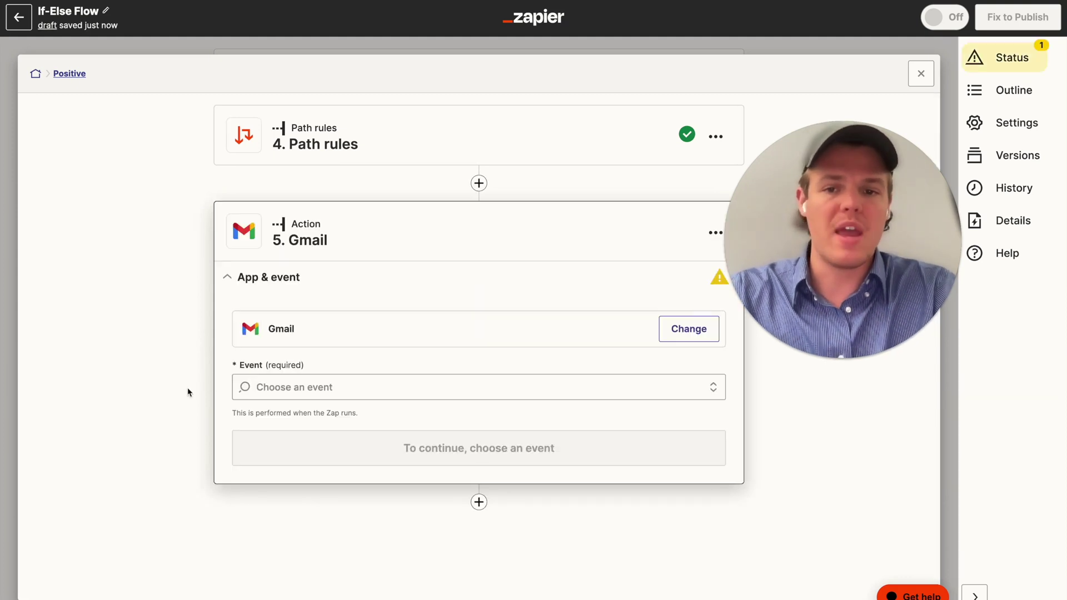